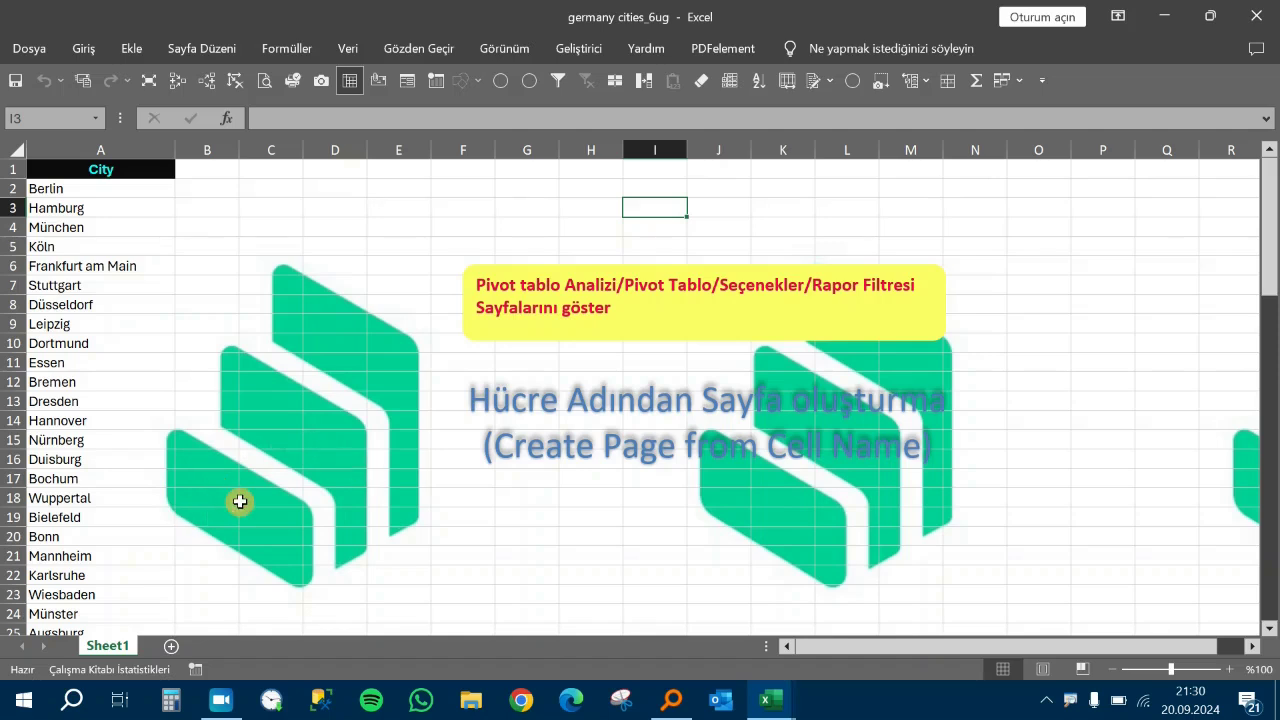
- Add three blank worksheets, Sayfa1, Sayfa2 and Sayfa3, after Sheet1
{"action": "left_click", "coordinate": [171, 647]}
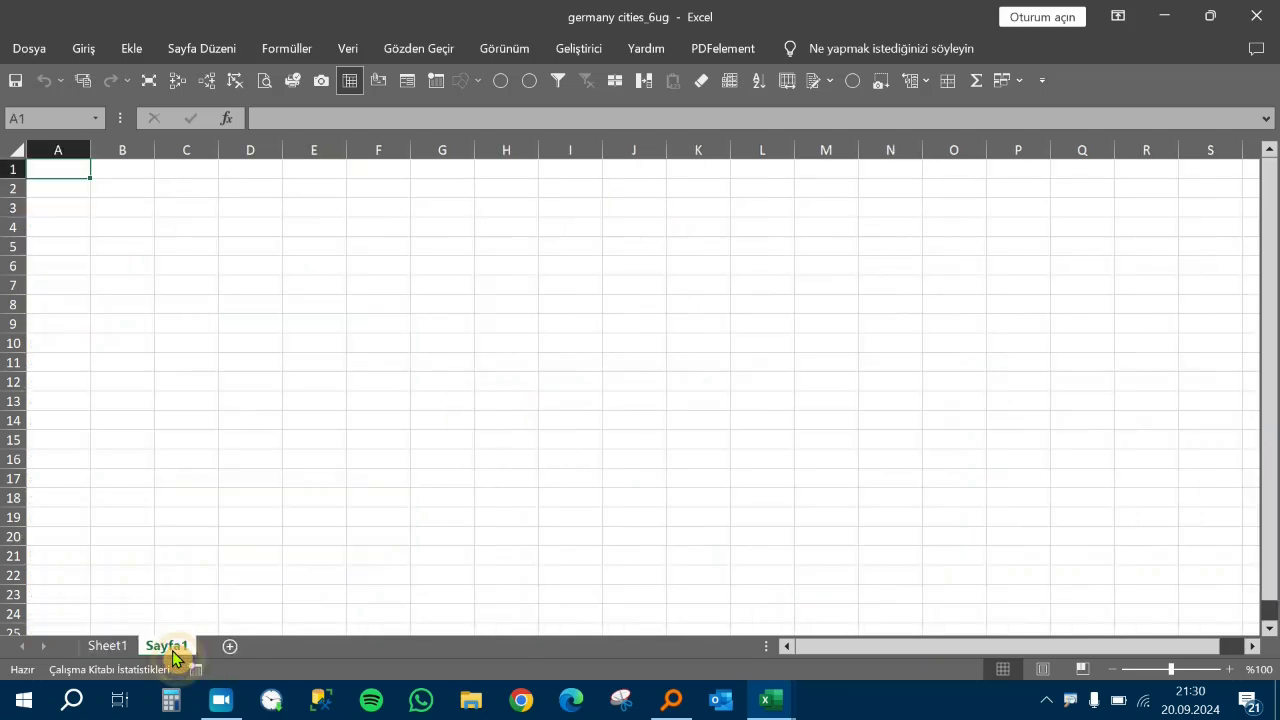
{"action": "left_click", "coordinate": [230, 647]}
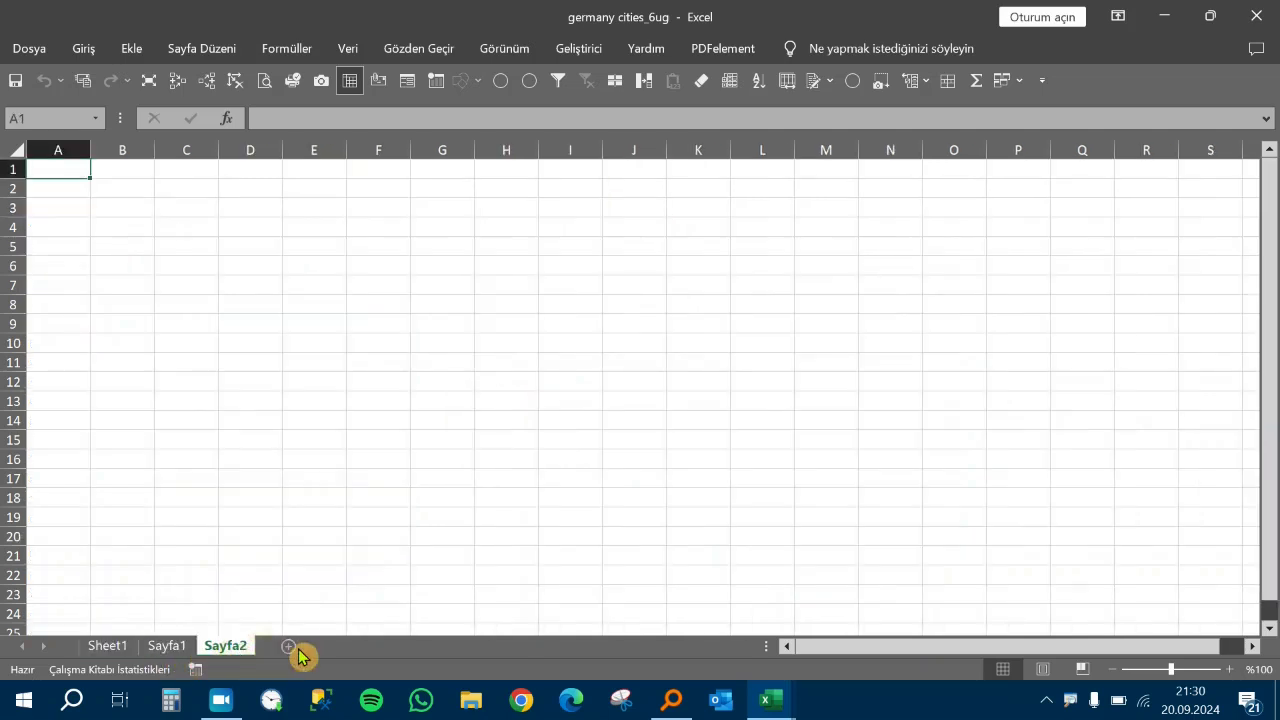
{"action": "left_click", "coordinate": [295, 650]}
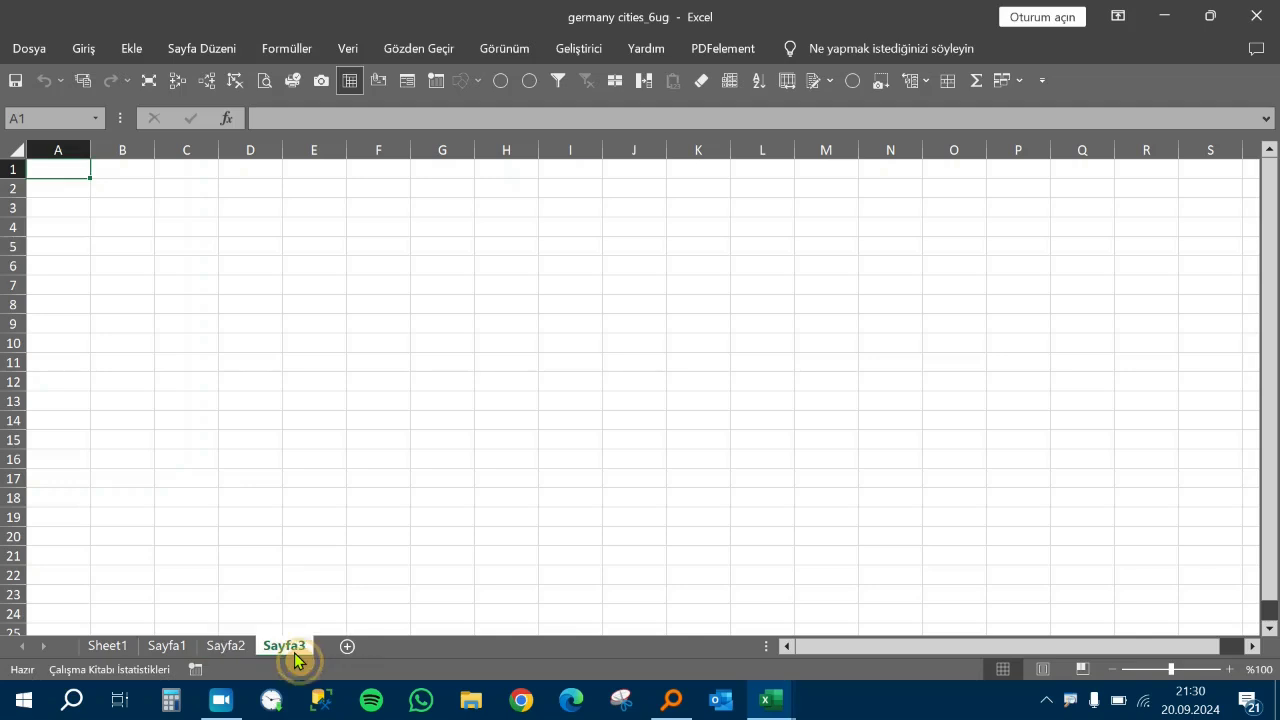
- Look through the three new sheets and start renaming the Sayfa1 tab
{"action": "left_click", "coordinate": [171, 647]}
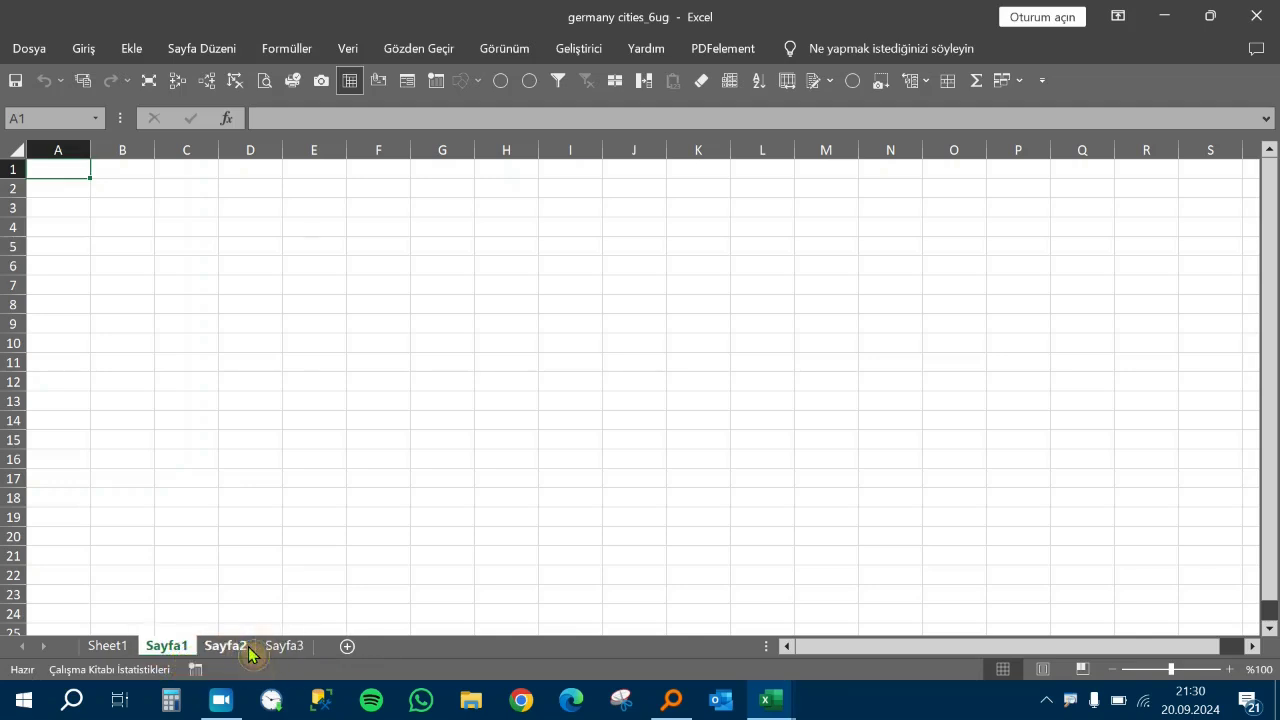
{"action": "left_click", "coordinate": [228, 647]}
{"action": "left_click", "coordinate": [274, 650]}
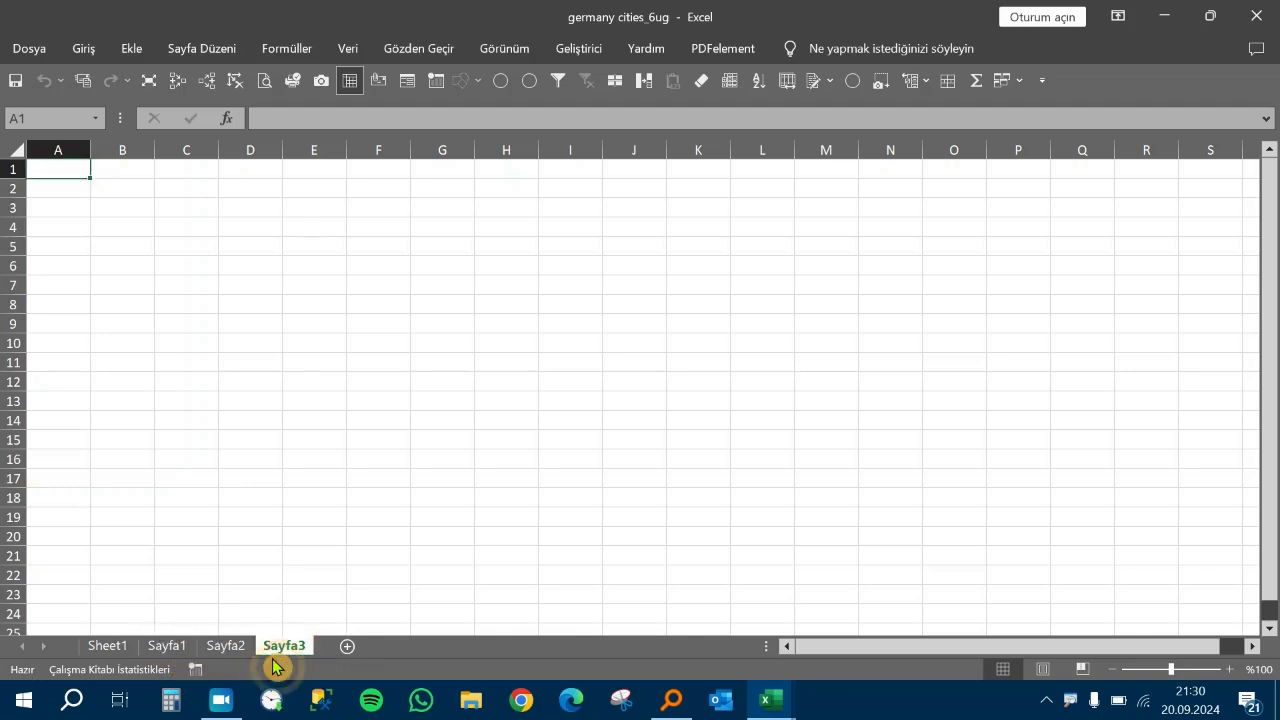
{"action": "left_click", "coordinate": [166, 647]}
- Rename Sayfa1 to 'fjsldk', then check Sayfa2, the renamed sheet and Sayfa3
{"action": "type", "text": "fjsldk"}
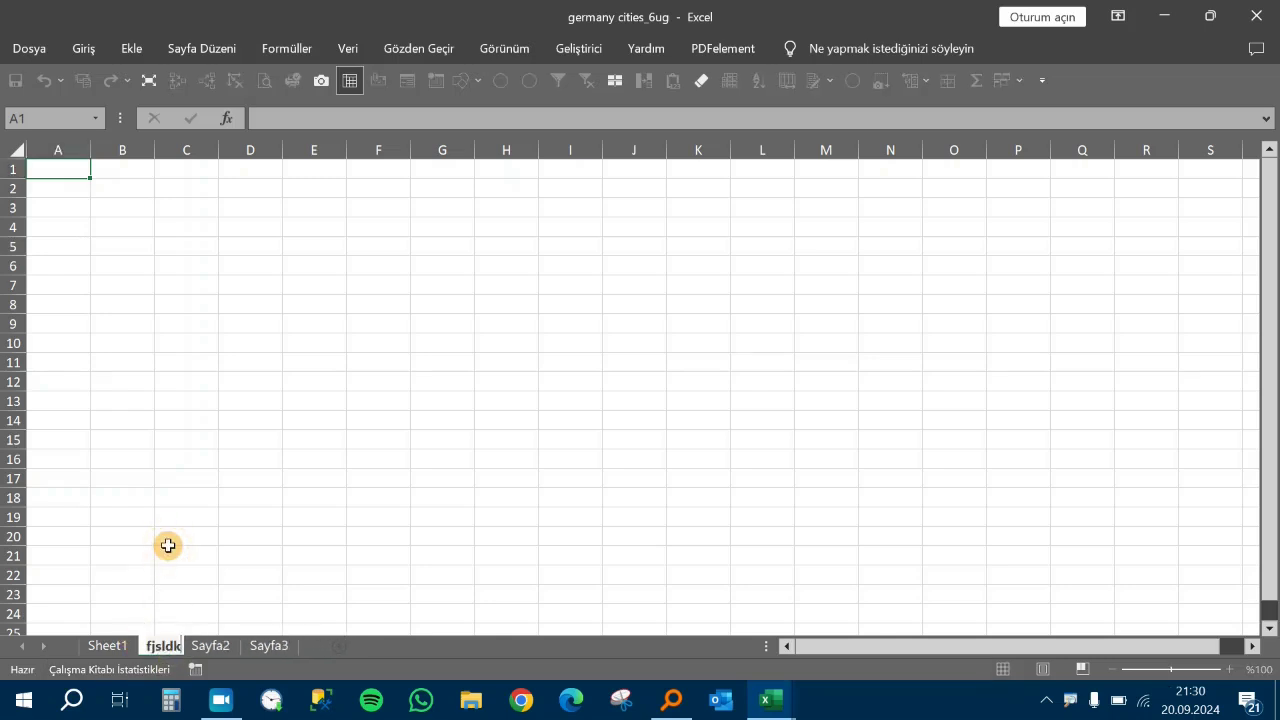
{"action": "left_click_drag", "start_coordinate": [340, 536], "coordinate": [365, 536]}
{"action": "left_click", "coordinate": [218, 647]}
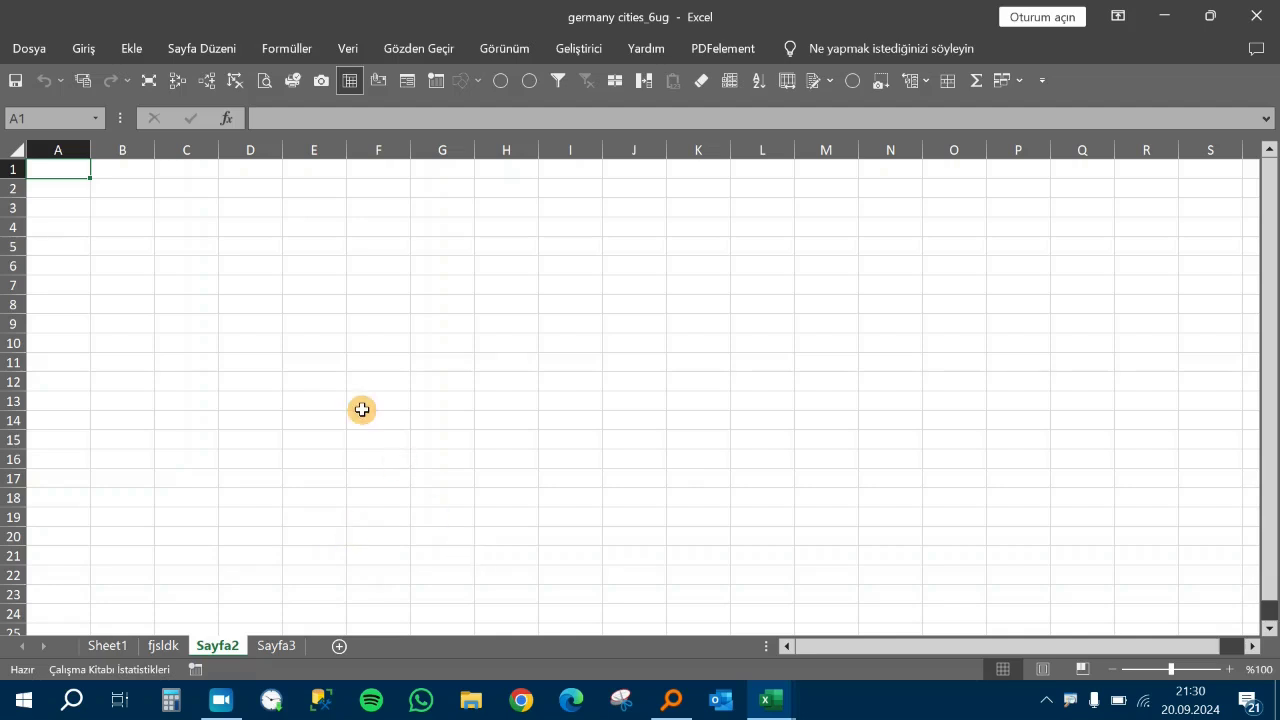
{"action": "left_click", "coordinate": [153, 650]}
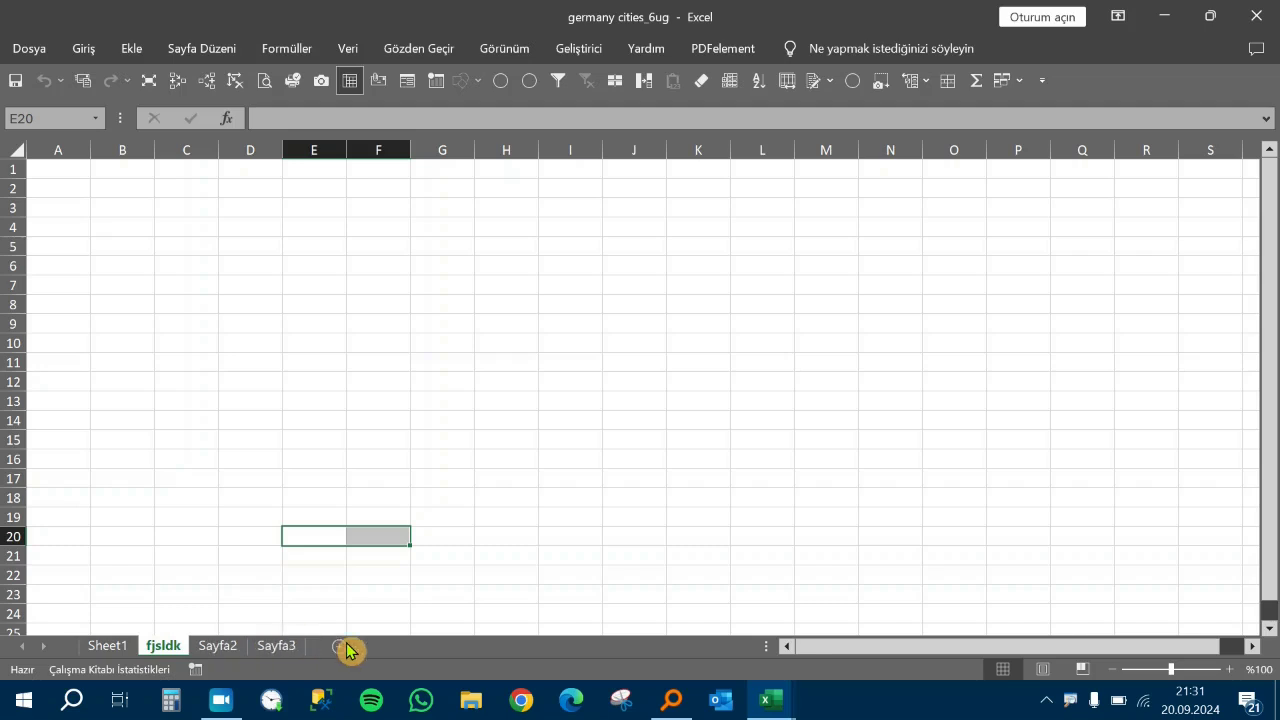
{"action": "left_click", "coordinate": [270, 651]}
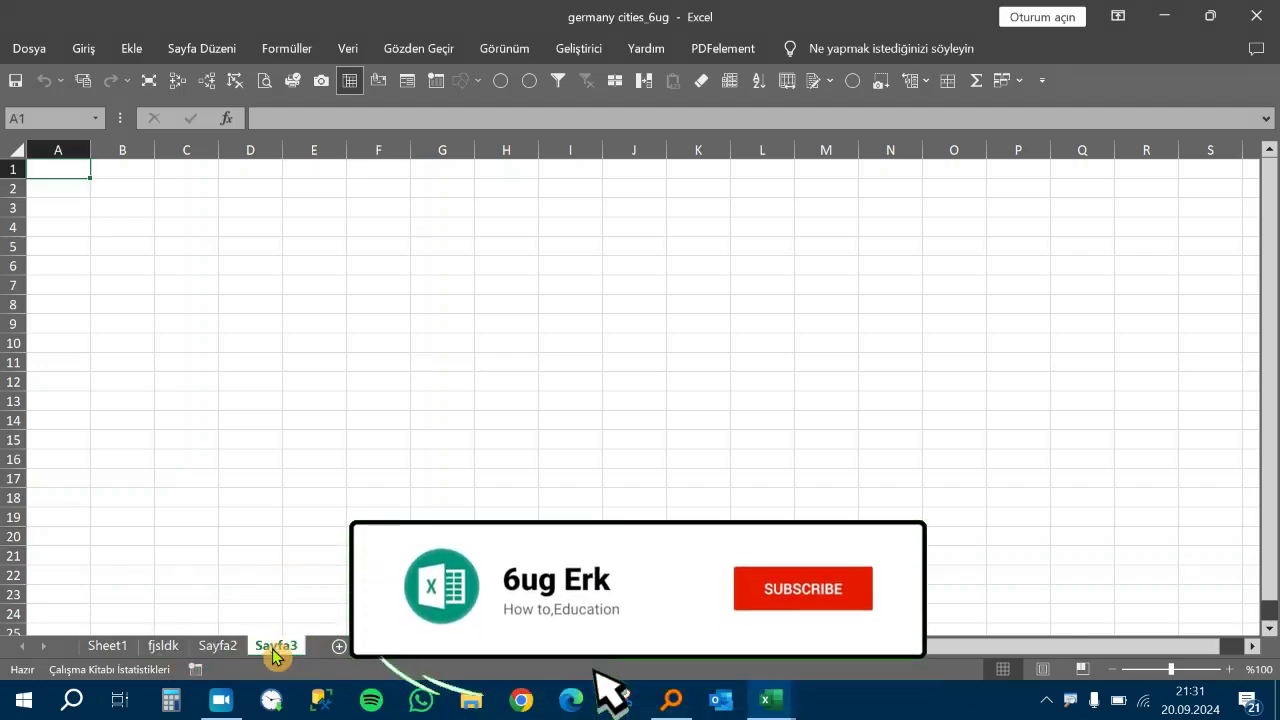
- Insert a new blank worksheet, Sayfa4, before Sayfa3 and return to Sayfa3
{"action": "right_click", "coordinate": [274, 657]}
{"action": "left_click", "coordinate": [335, 412]}
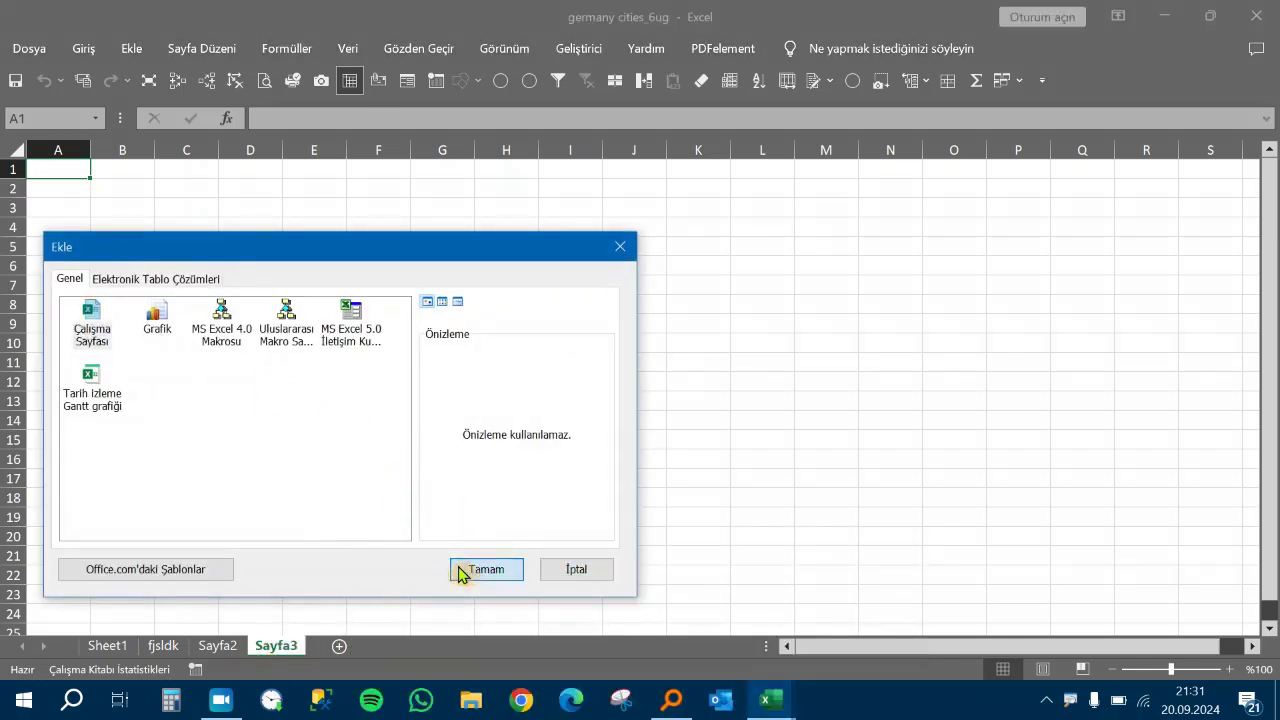
{"action": "left_click", "coordinate": [466, 569]}
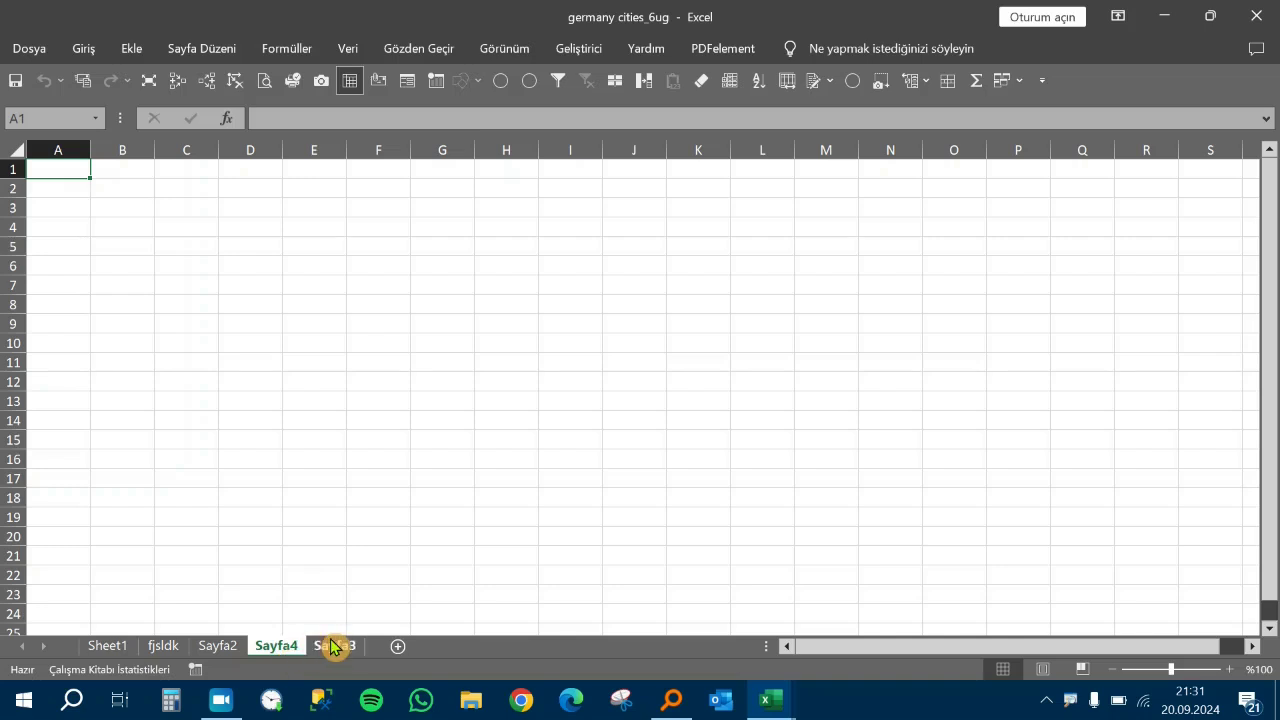
{"action": "left_click", "coordinate": [338, 646]}
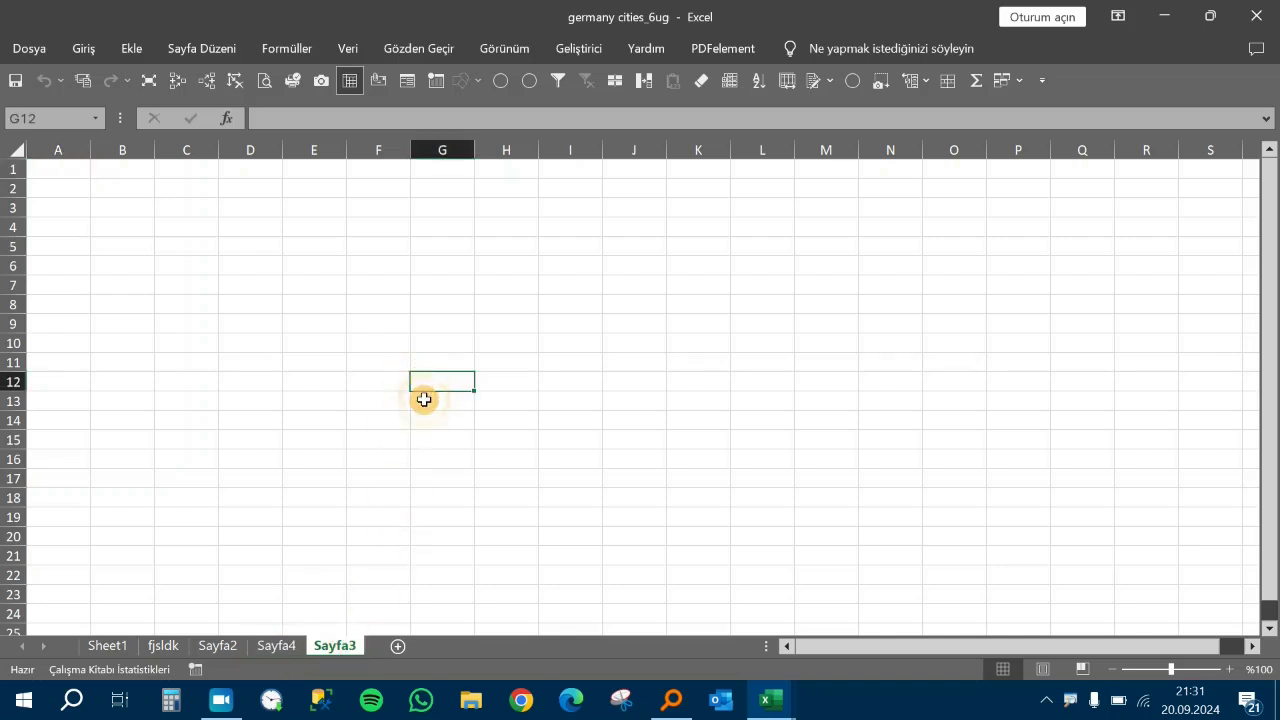
- Note 'shift+f11' in G12 and add sheets Sayfa5 through Sayfa10 with Shift+F11
{"action": "type", "text": "shift+f11"}
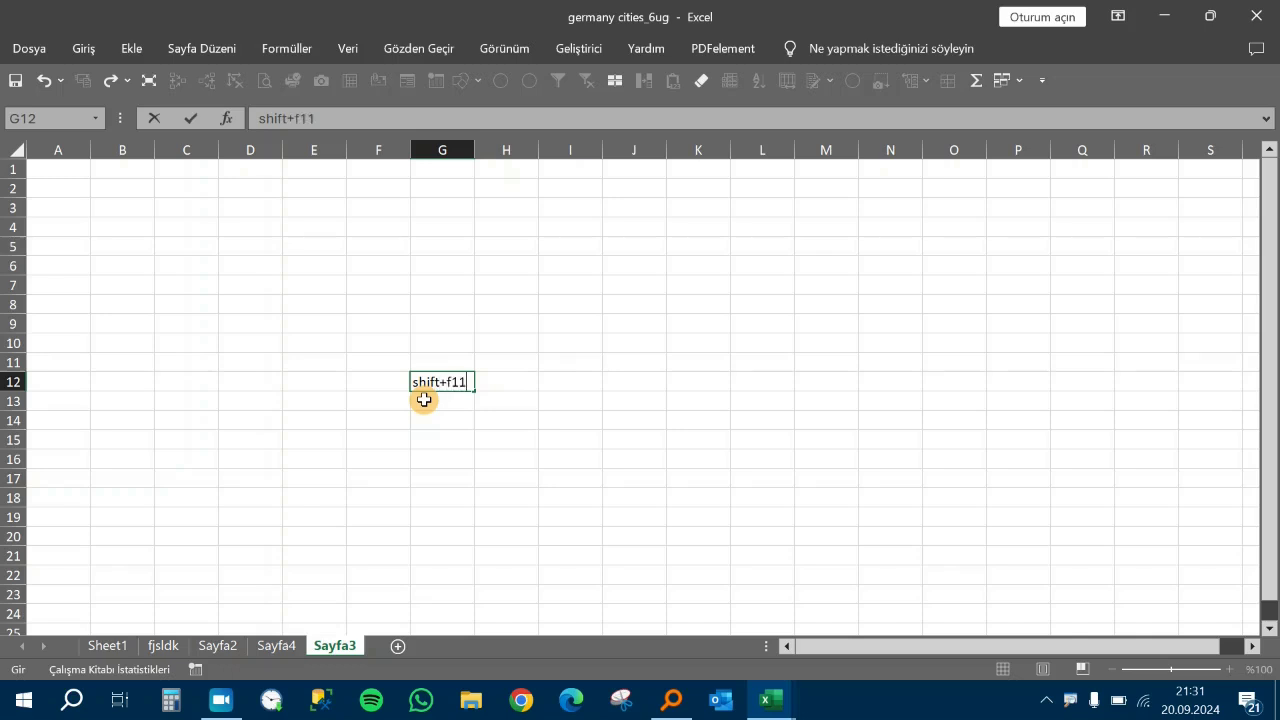
{"action": "key", "text": "Return"}
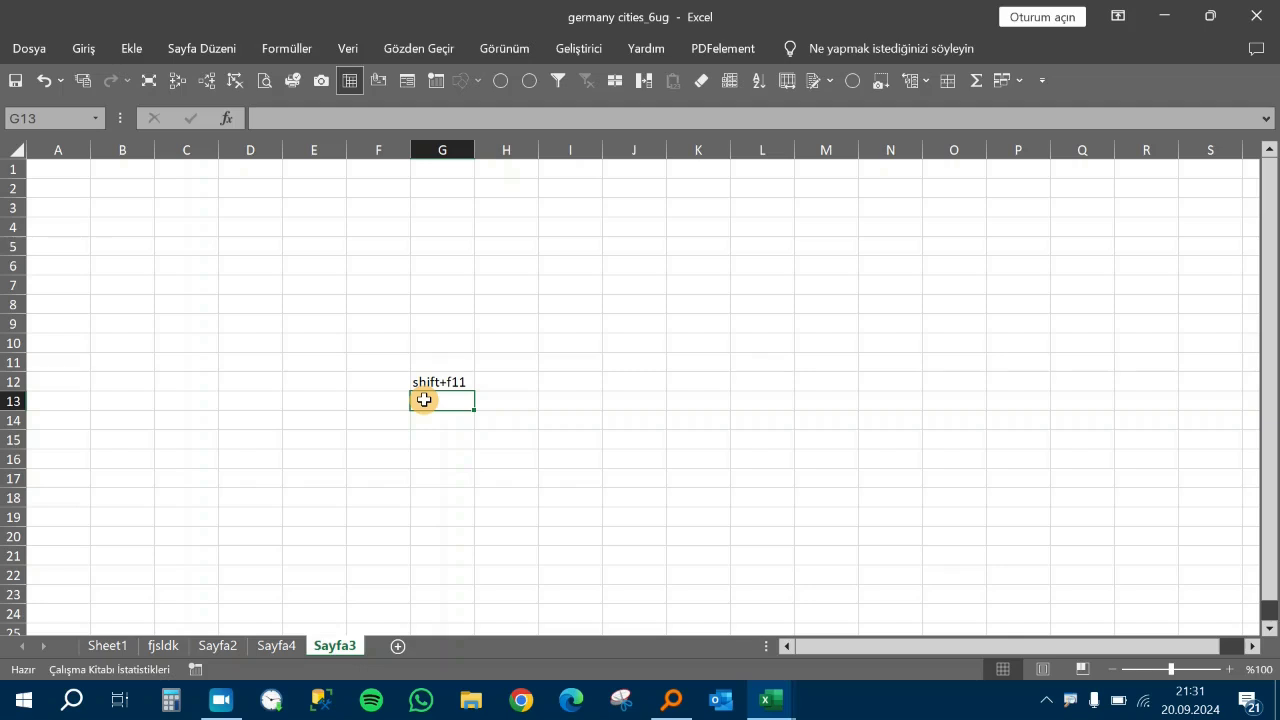
{"action": "key", "text": "shift+F11"}
{"action": "key", "text": "shift+F11"}
{"action": "key", "text": "shift+F11"}
{"action": "key", "text": "shift+F11"}
{"action": "key", "text": "shift+F11"}
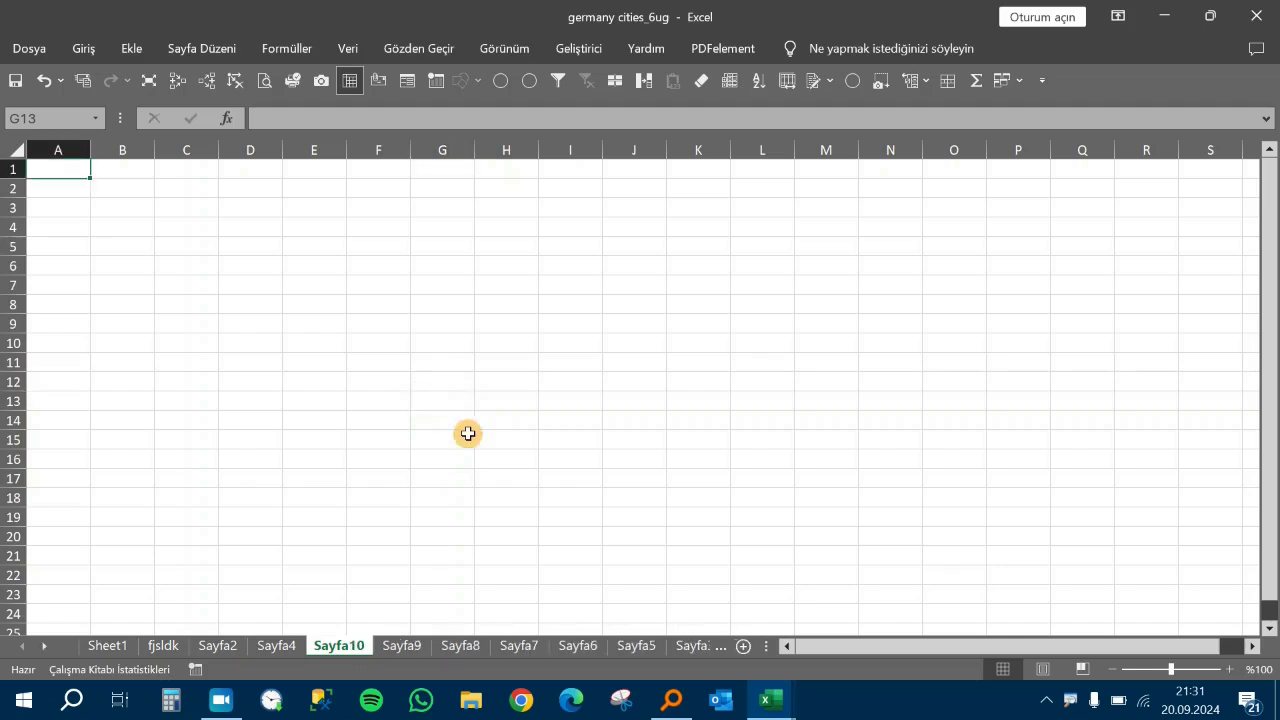
{"action": "left_click_drag", "start_coordinate": [768, 645], "coordinate": [1006, 655]}
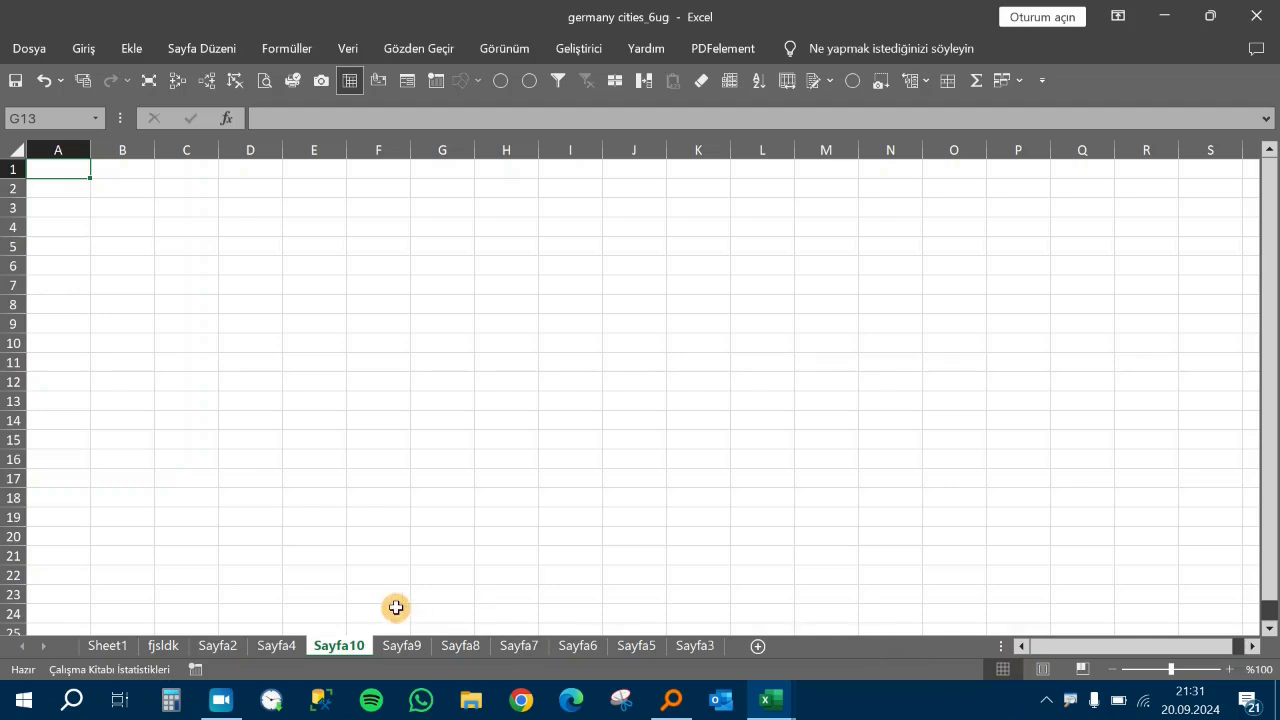
{"action": "left_click", "coordinate": [430, 386]}
{"action": "left_click", "coordinate": [700, 648]}
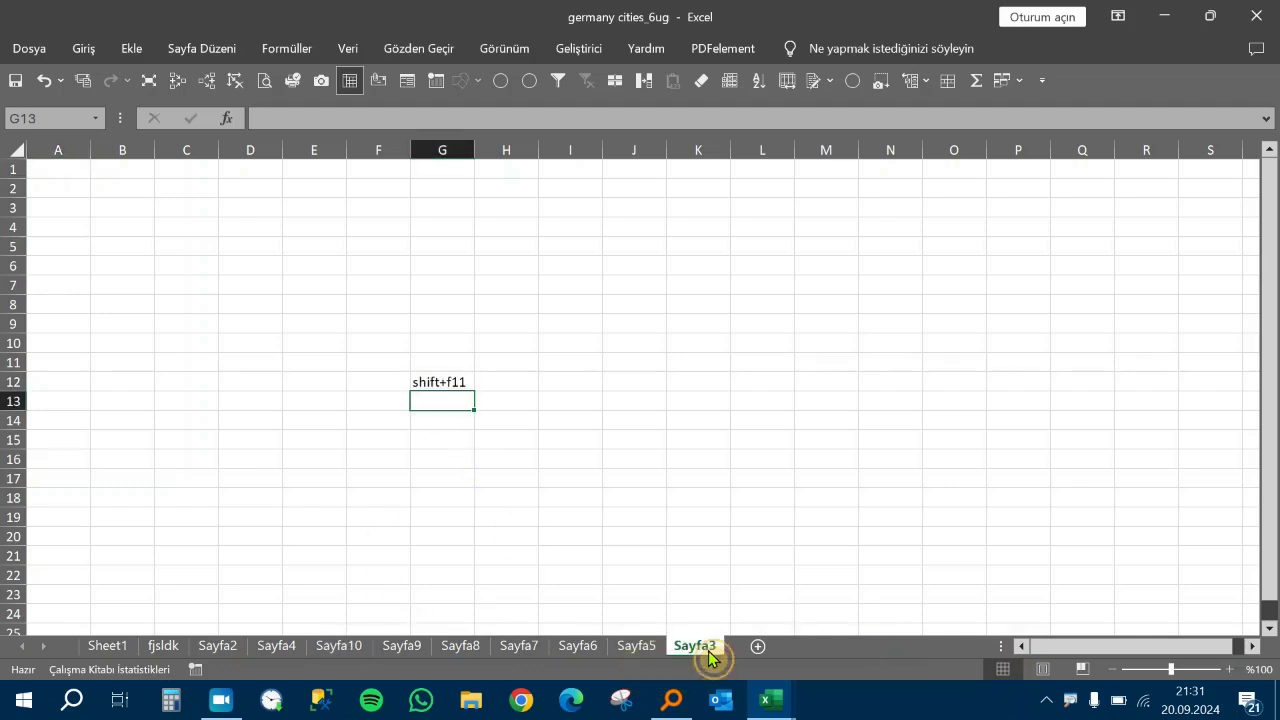
- Group the practice sheets from fjsldk through Sayfa3 and delete them all
{"action": "left_click", "coordinate": [115, 648]}
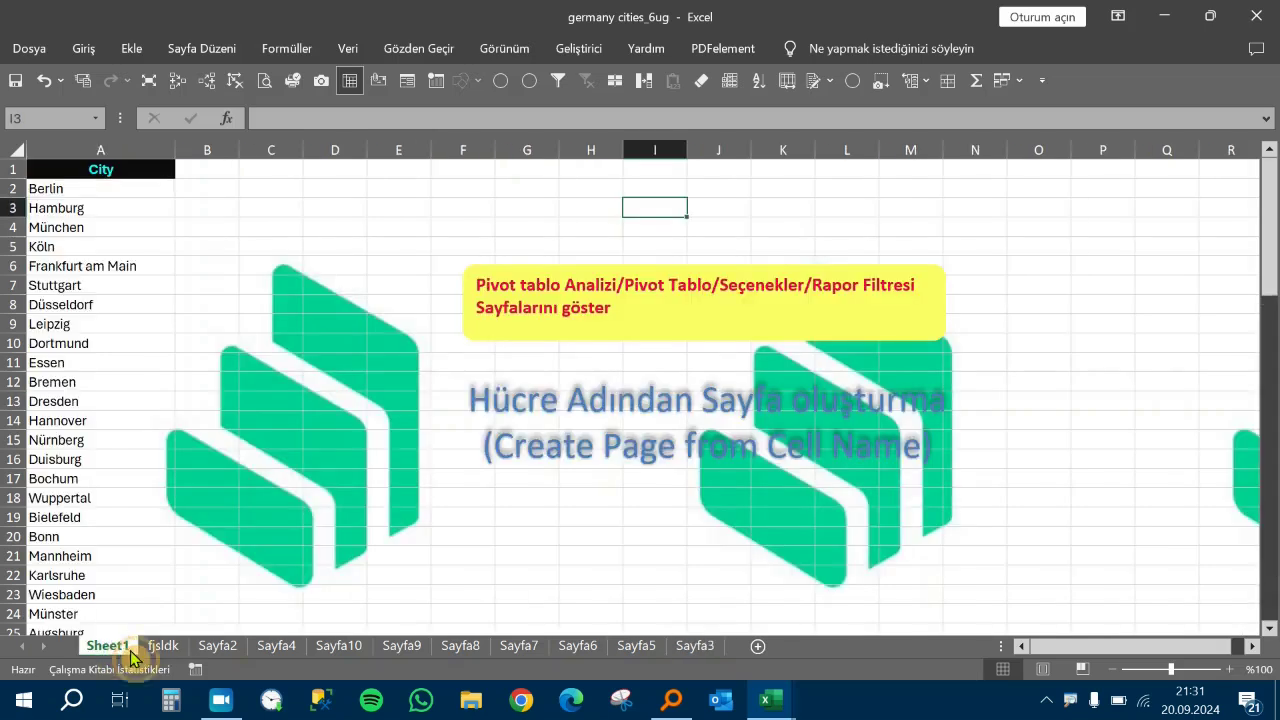
{"action": "left_click", "coordinate": [165, 648]}
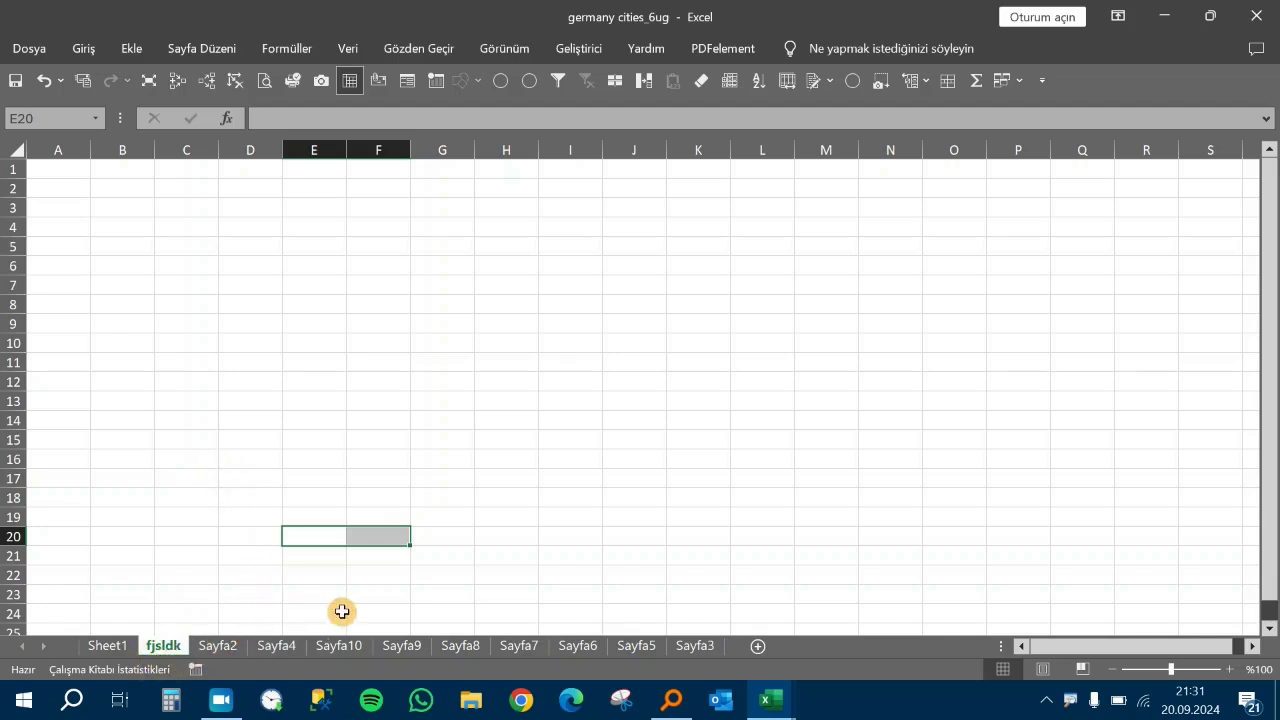
{"action": "left_click", "coordinate": [713, 656], "text": "shift"}
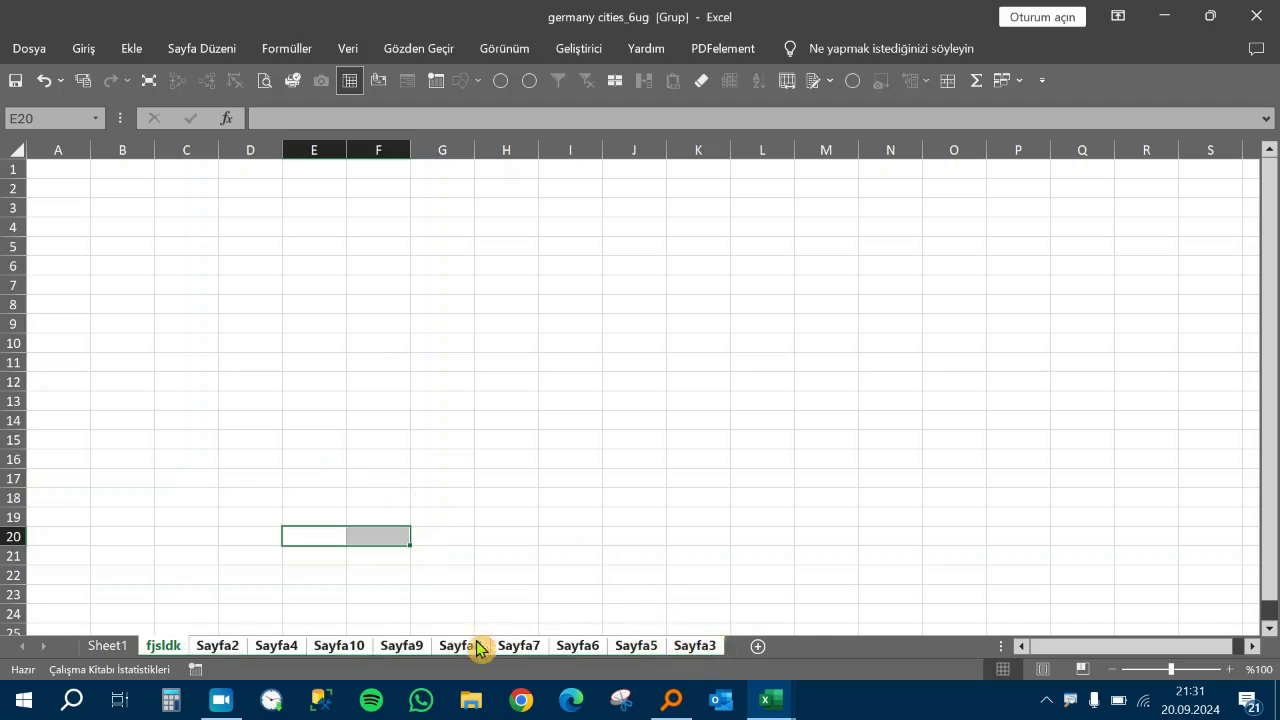
{"action": "right_click", "coordinate": [398, 655]}
{"action": "left_click", "coordinate": [477, 412]}
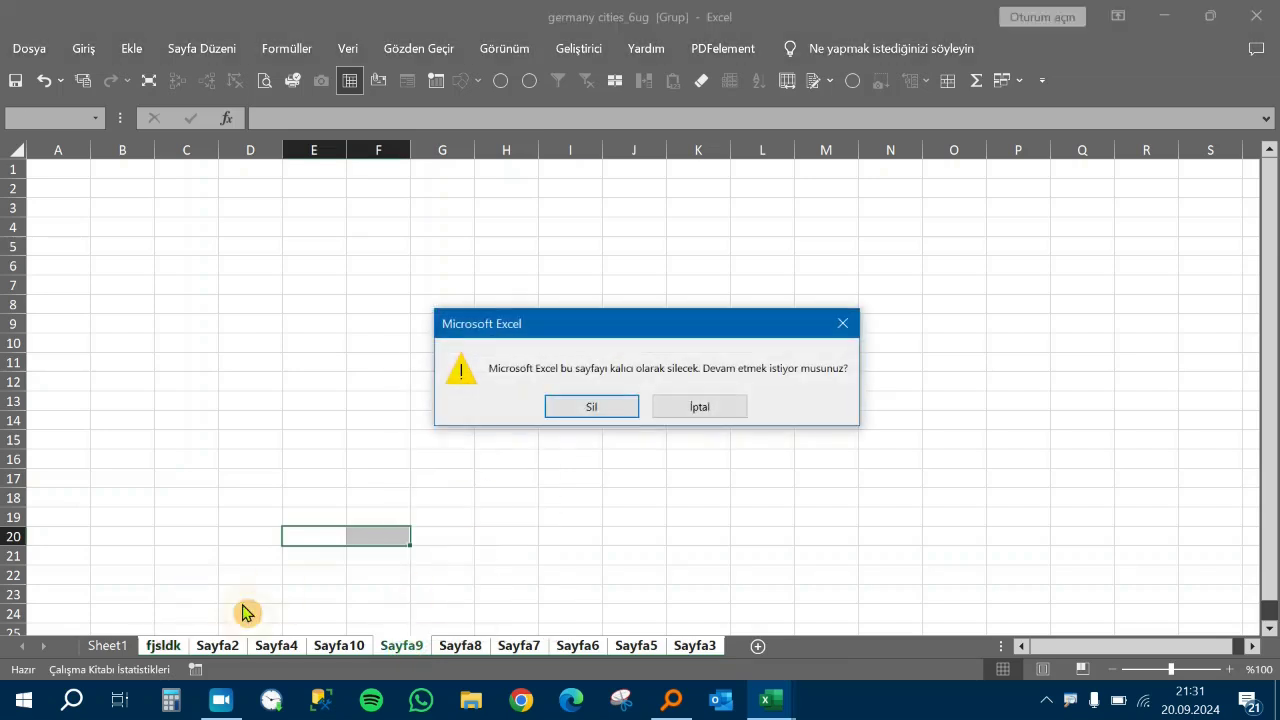
{"action": "left_click", "coordinate": [570, 410]}
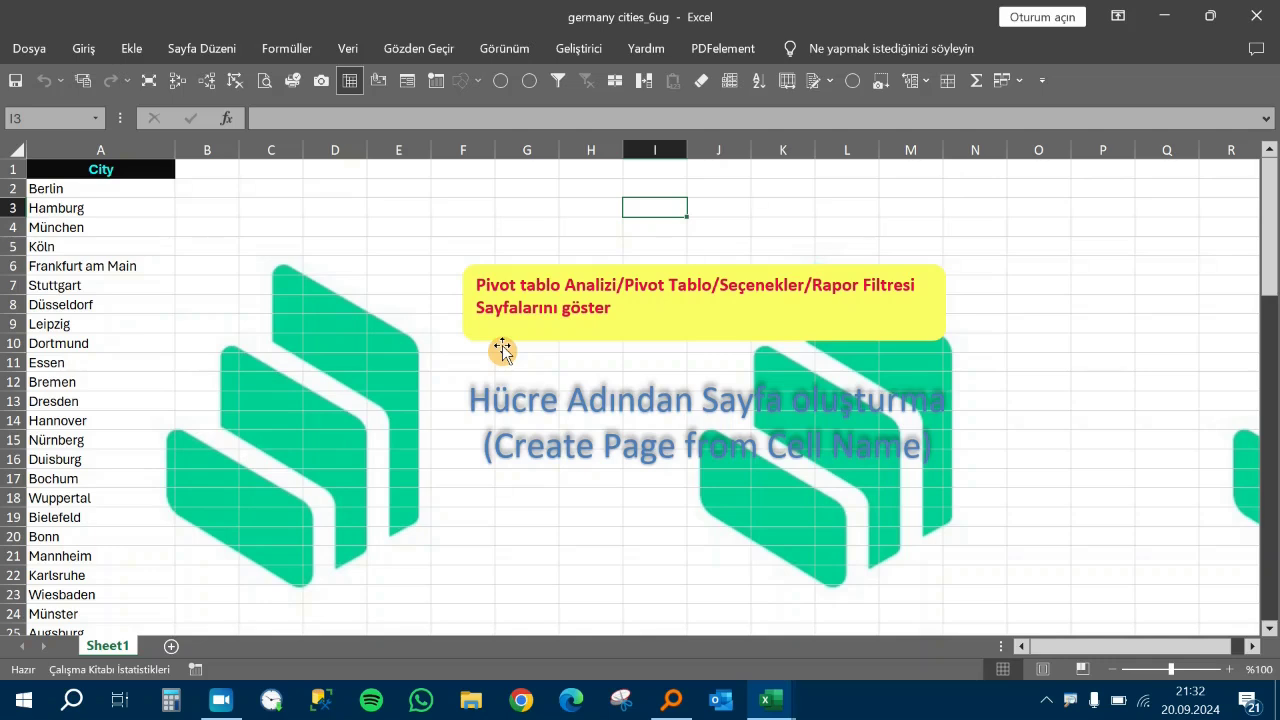
- Scan the City list to Salzgitter in row 80, then add Sayfa11 and Sayfa12
{"action": "left_click", "coordinate": [112, 205]}
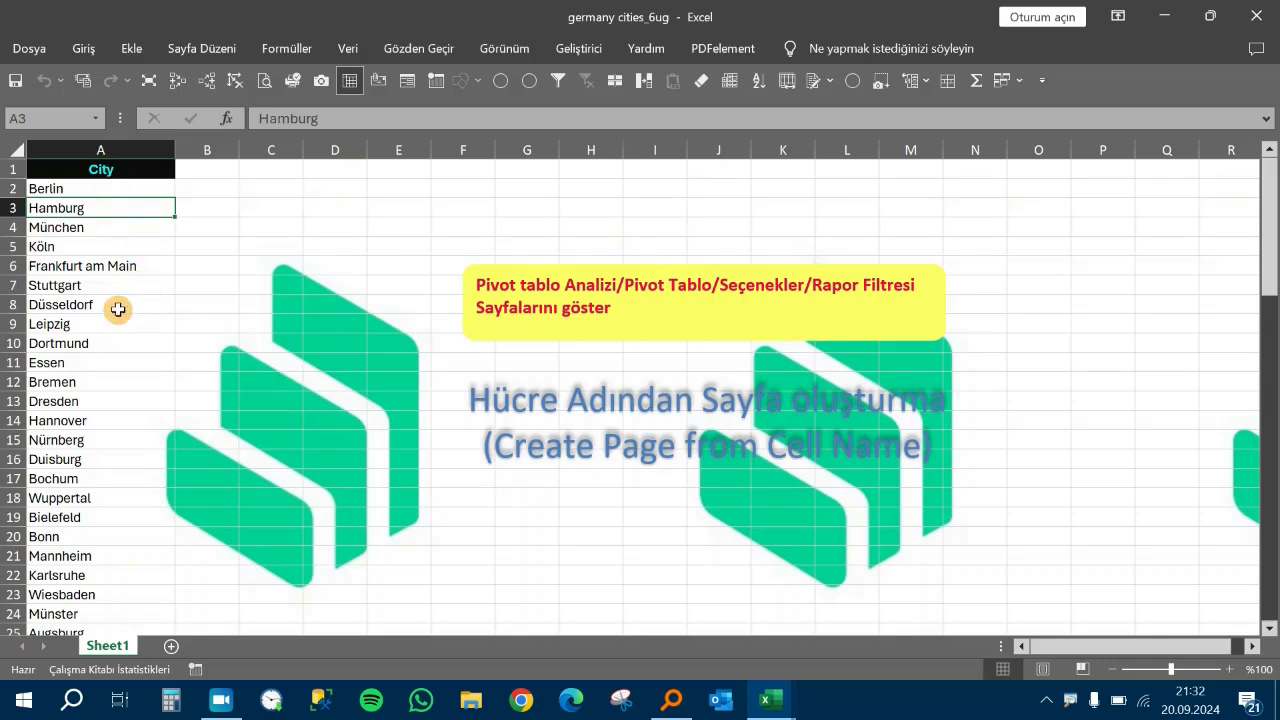
{"action": "left_click", "coordinate": [112, 245]}
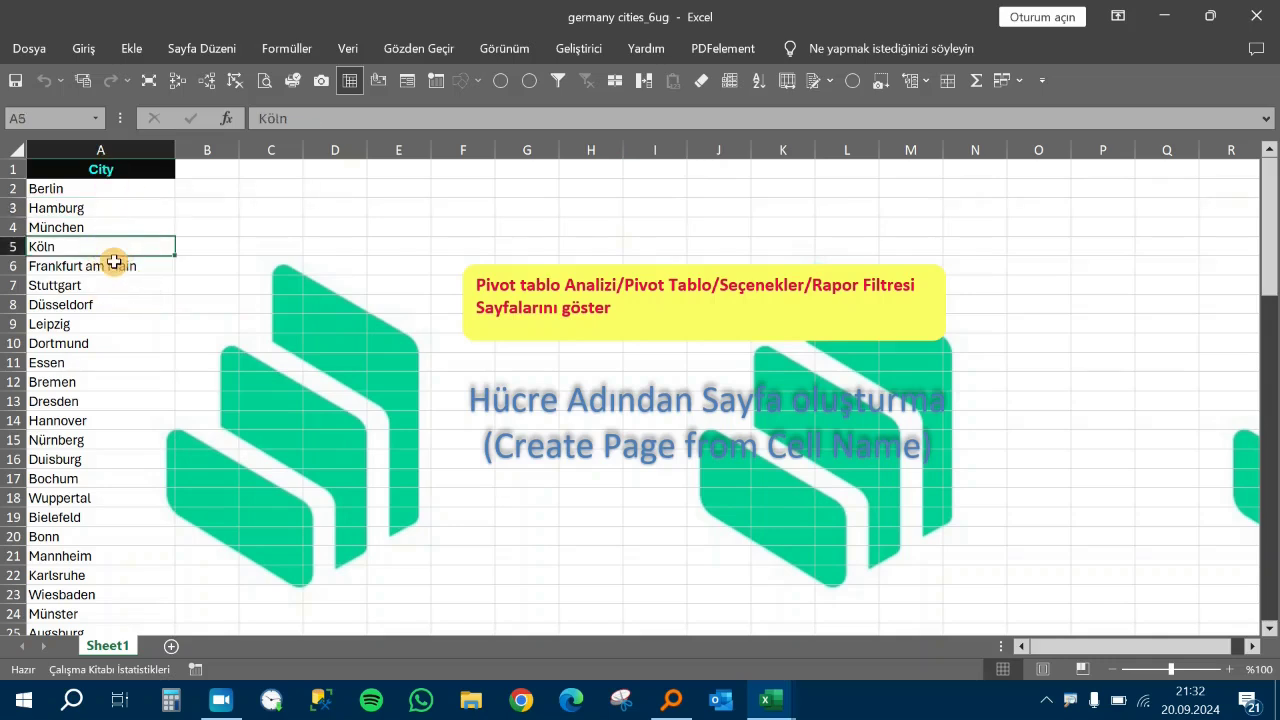
{"action": "key", "text": "ctrl+Down"}
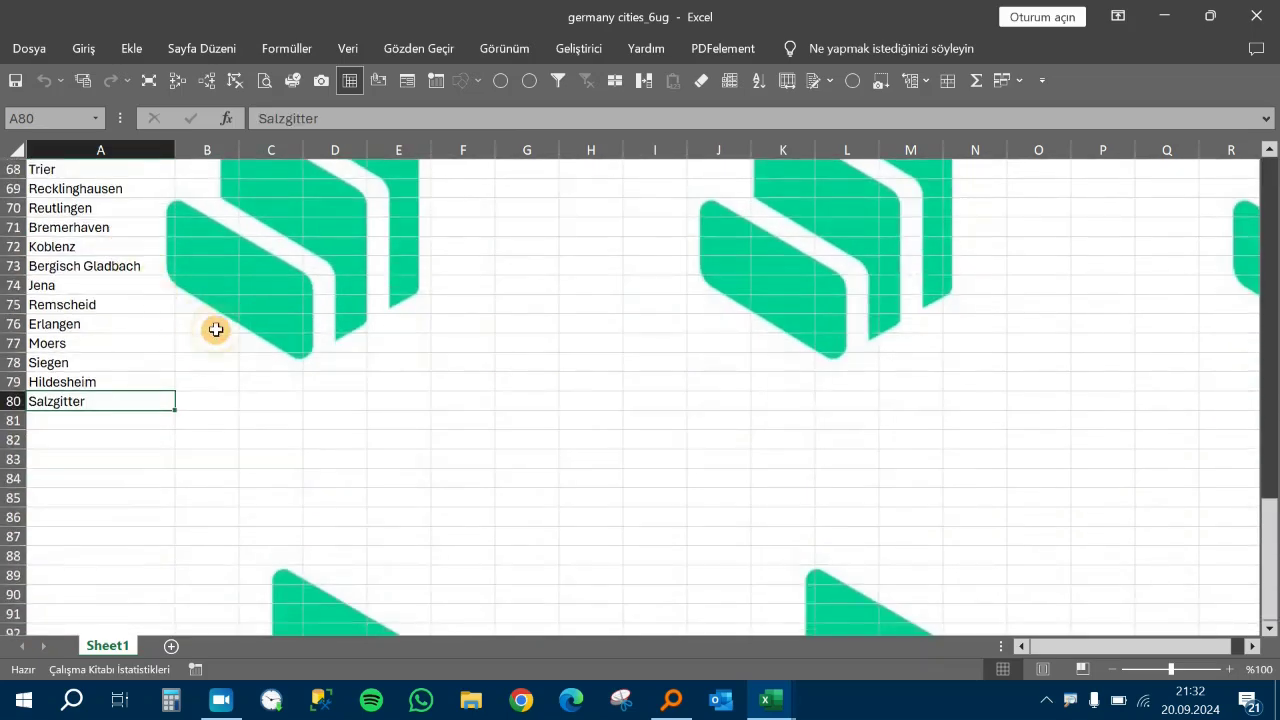
{"action": "scroll", "coordinate": [214, 328], "scroll_direction": "up", "scroll_amount": 8}
{"action": "scroll", "coordinate": [257, 349], "scroll_direction": "up", "scroll_amount": 14}
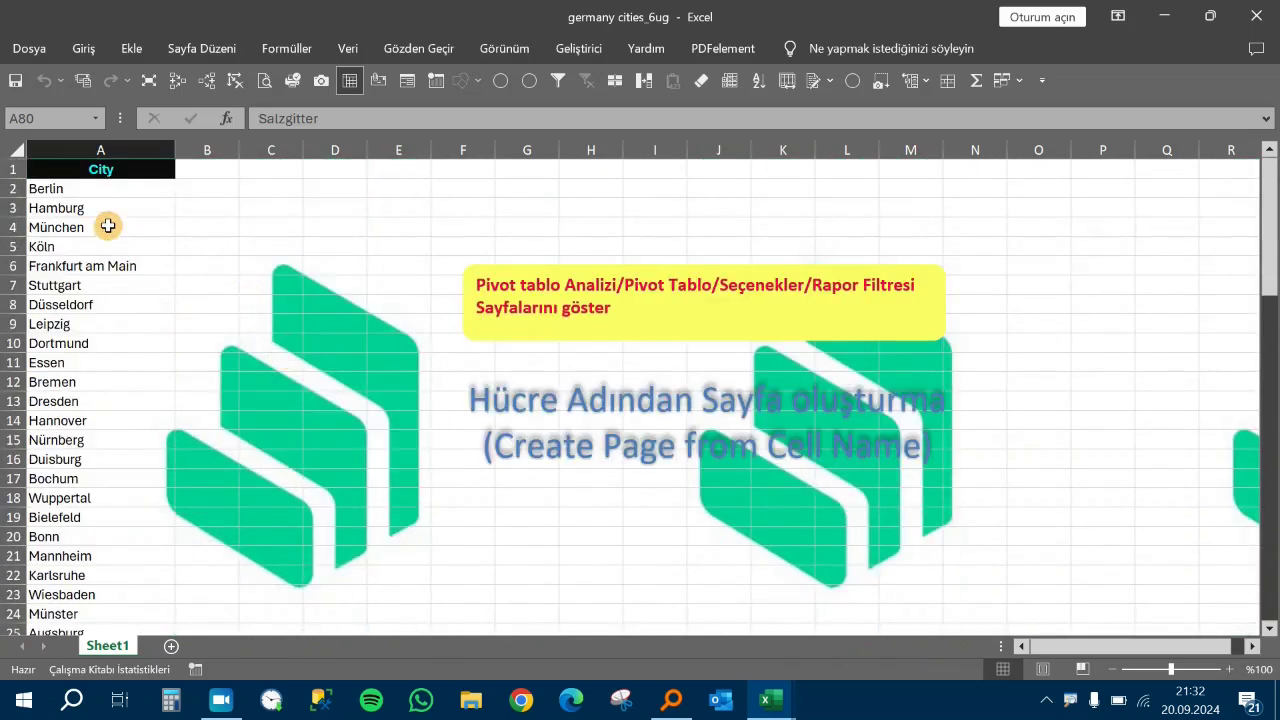
{"action": "left_click", "coordinate": [113, 190]}
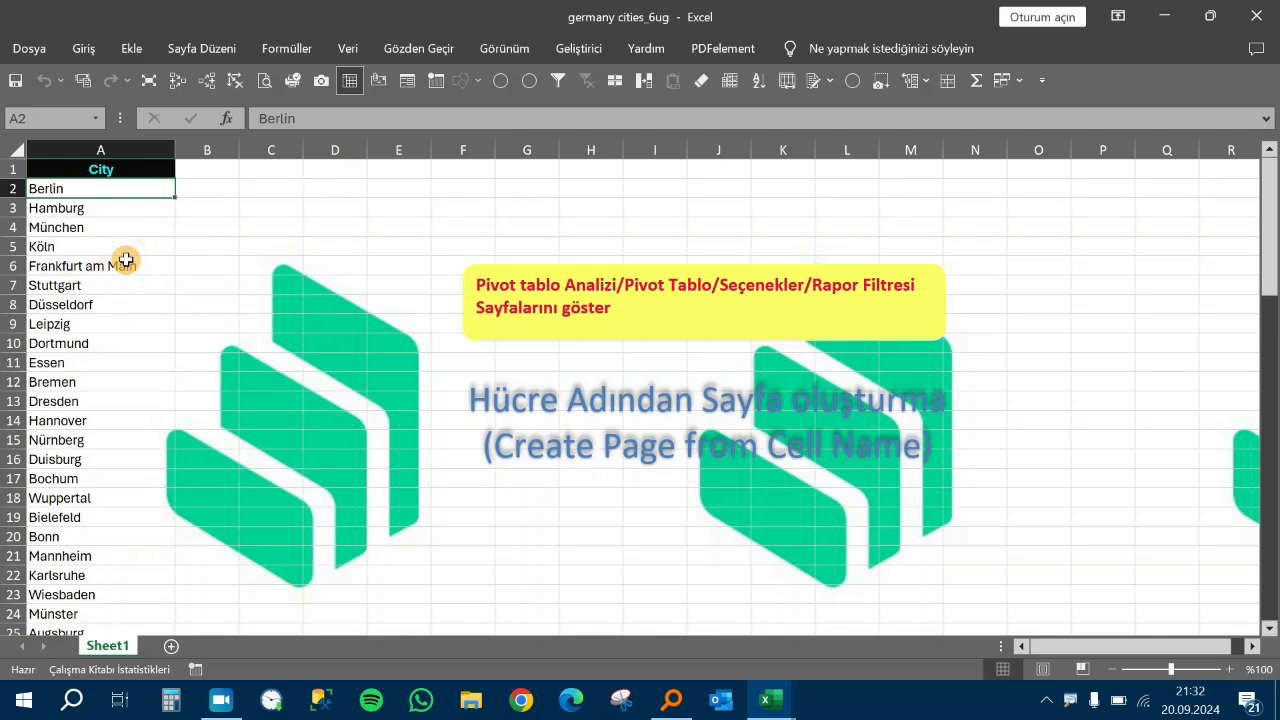
{"action": "left_click", "coordinate": [55, 286]}
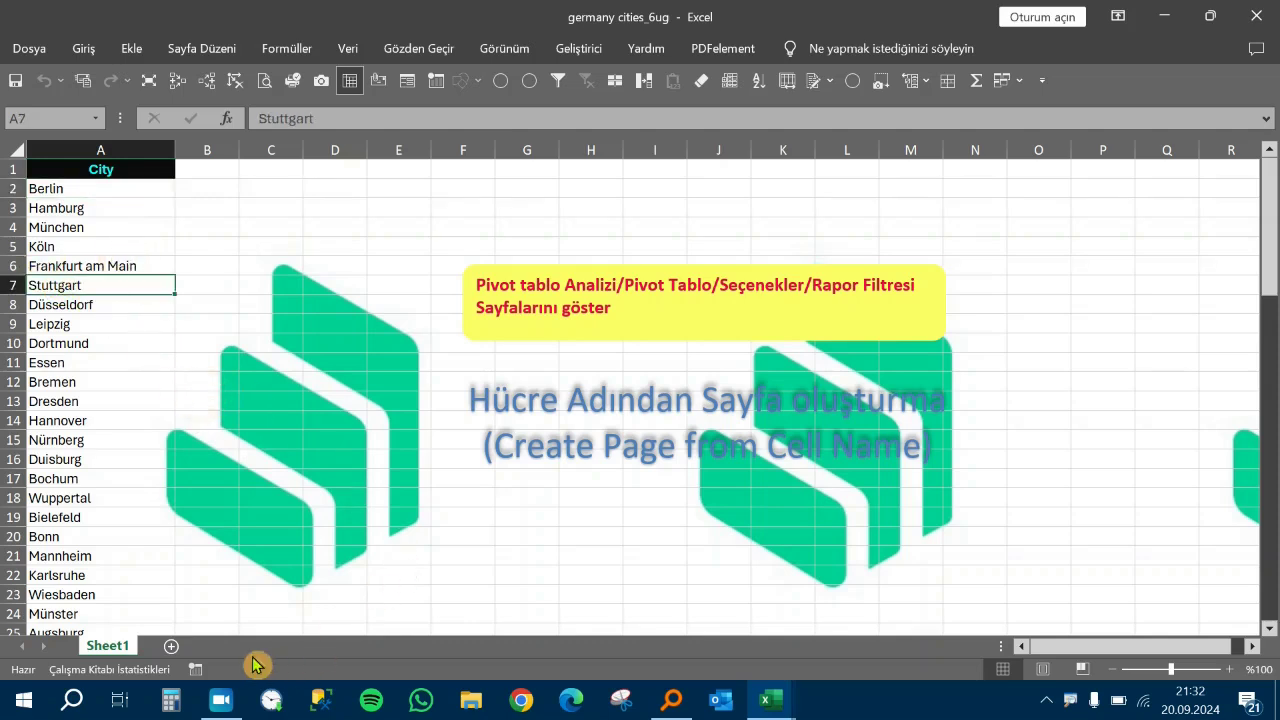
{"action": "left_click", "coordinate": [172, 648]}
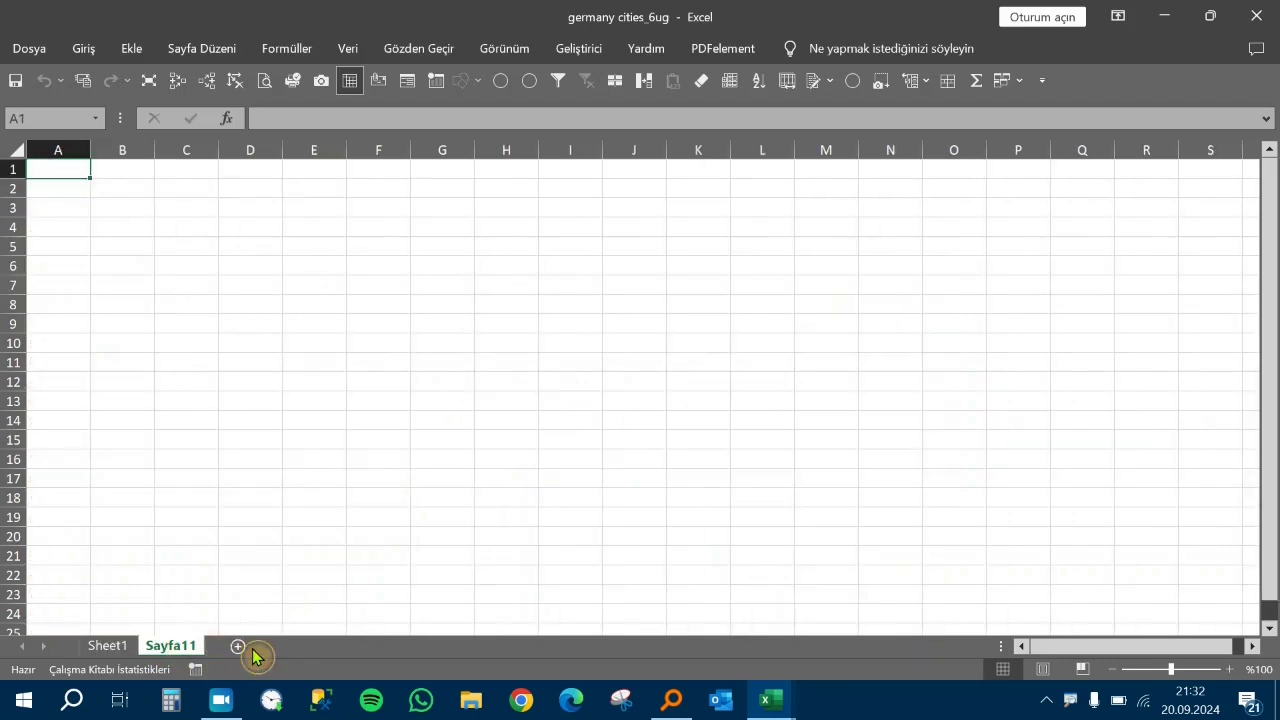
{"action": "left_click", "coordinate": [242, 651]}
- Group Sayfa11 with Sayfa12, delete both, then select München in the City list
{"action": "left_click", "coordinate": [128, 645]}
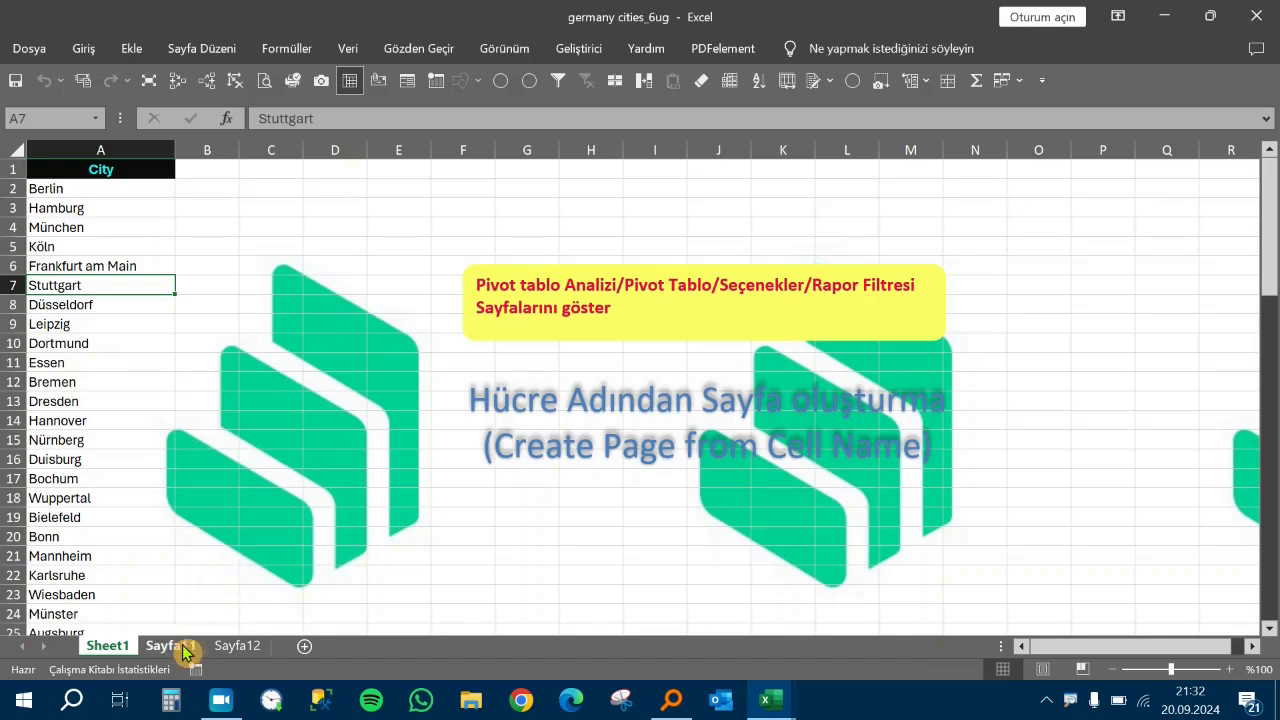
{"action": "left_click", "coordinate": [174, 645]}
{"action": "left_click", "coordinate": [222, 648], "text": "shift"}
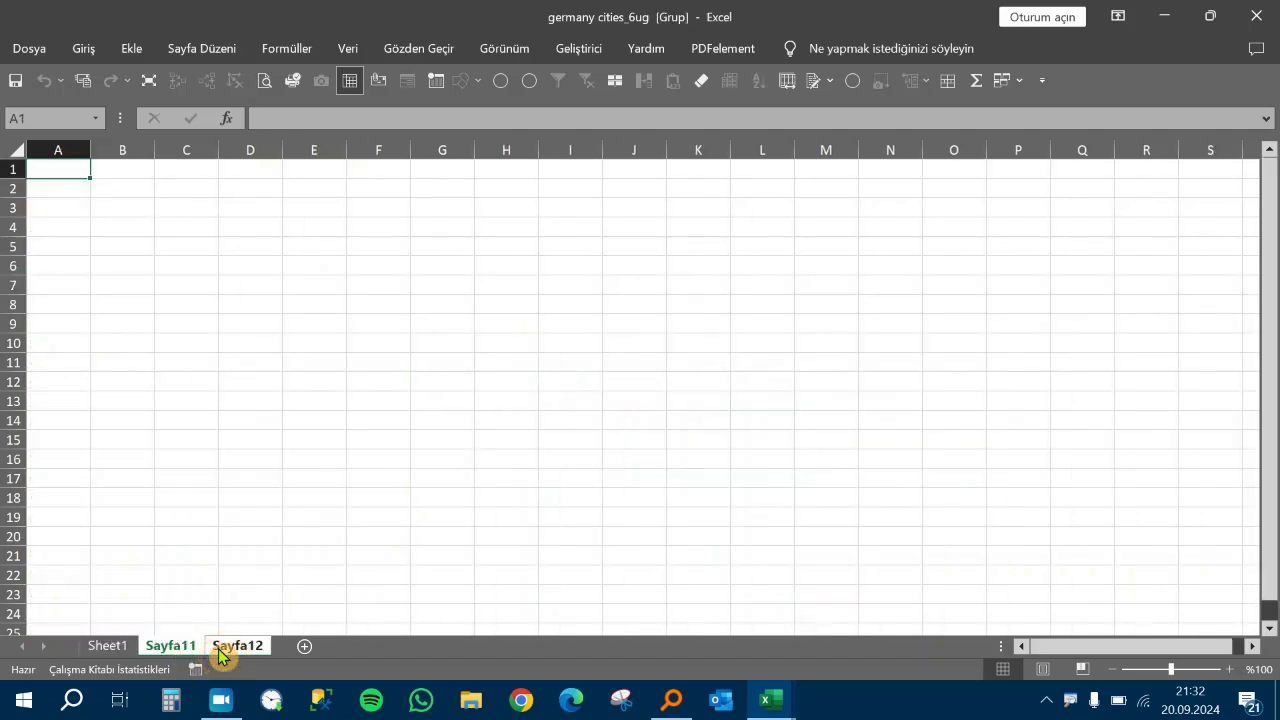
{"action": "right_click", "coordinate": [222, 650]}
{"action": "left_click", "coordinate": [297, 410]}
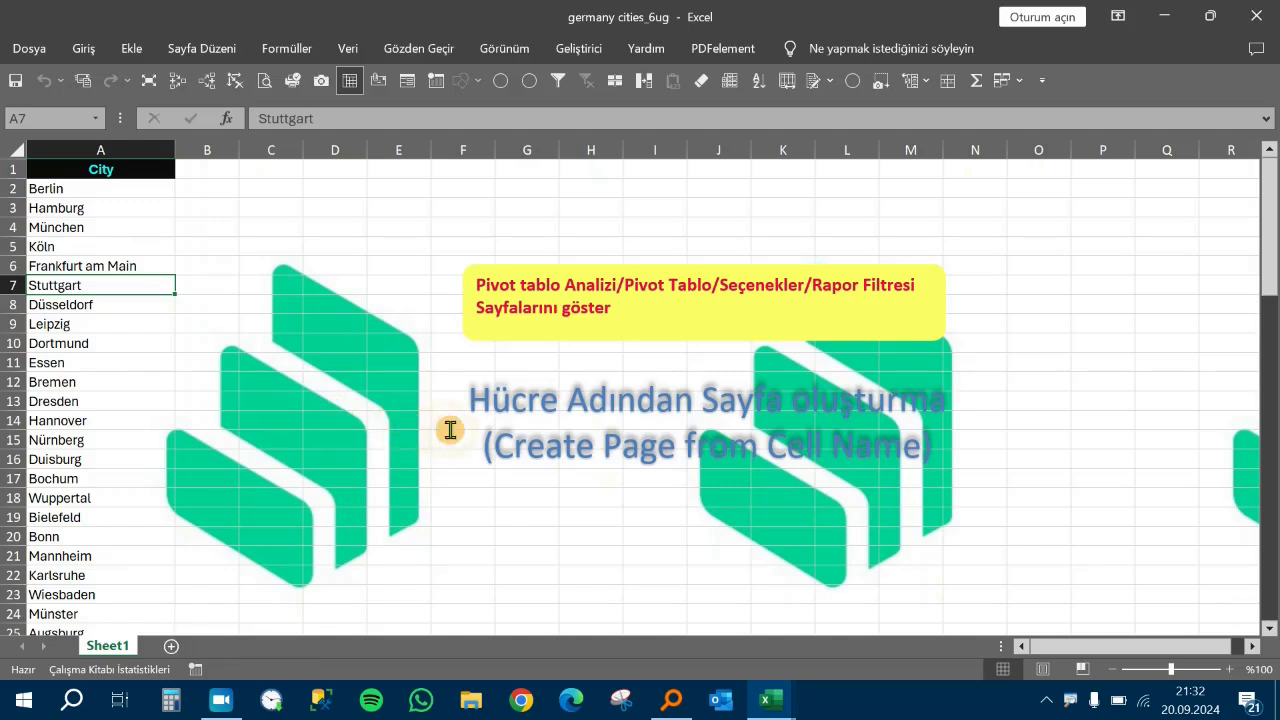
{"action": "left_click", "coordinate": [120, 228]}
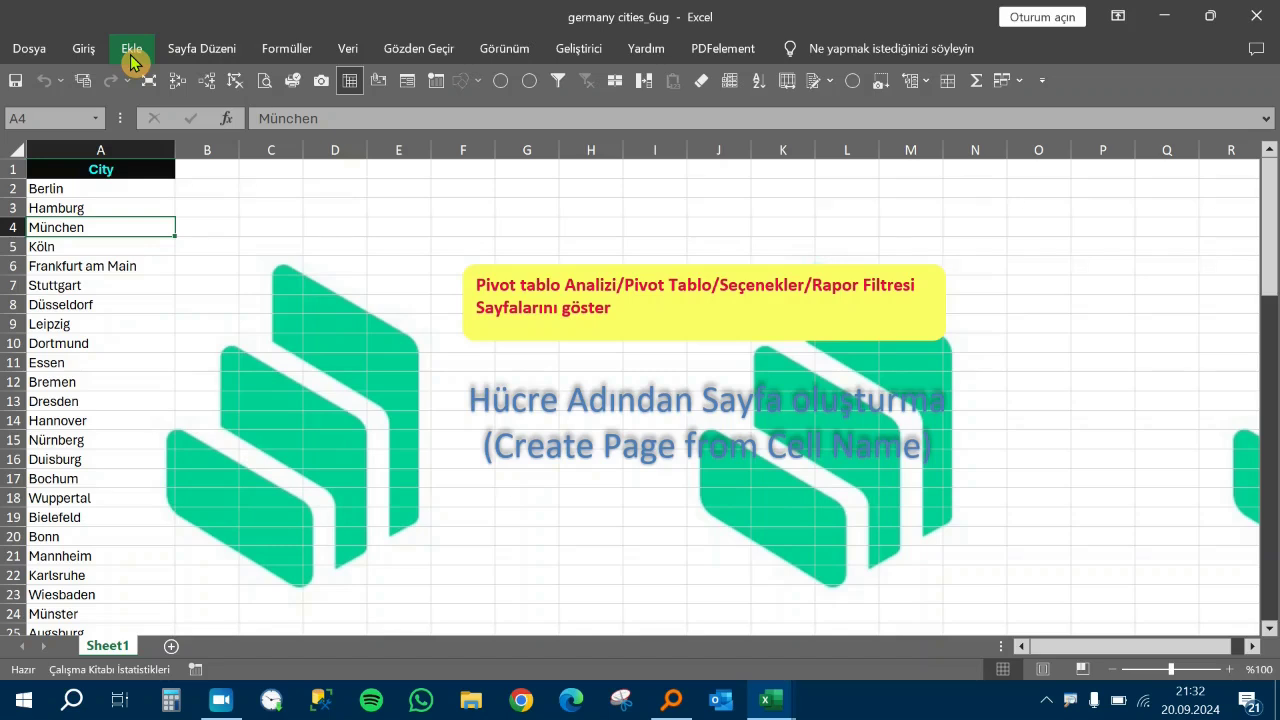
- Create a PivotTable from the City list range on a new worksheet
{"action": "left_click", "coordinate": [96, 304]}
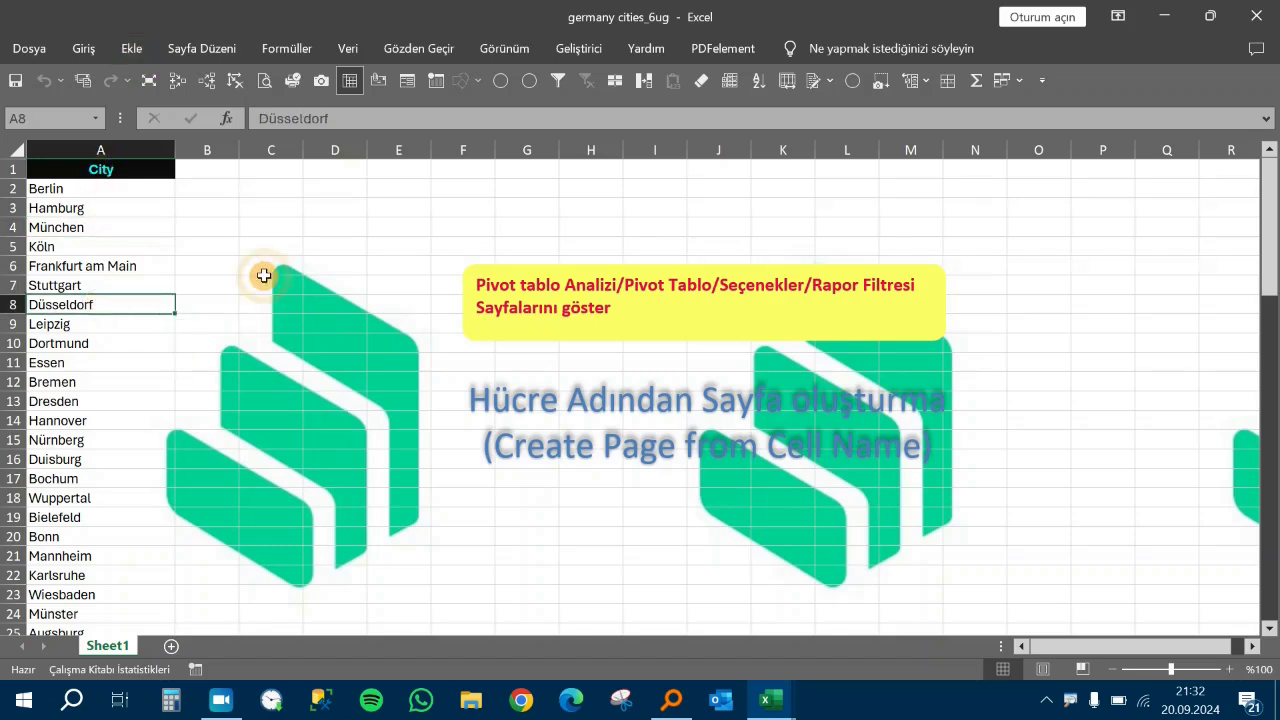
{"action": "left_click", "coordinate": [131, 48]}
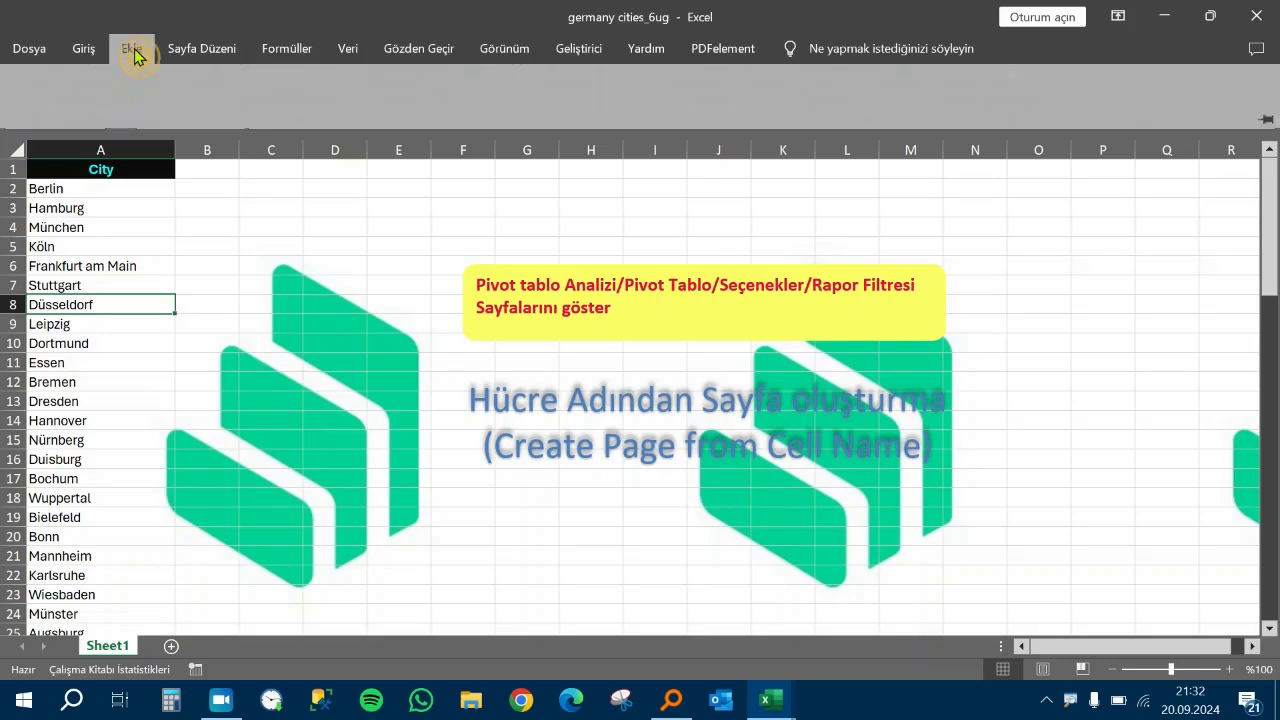
{"action": "left_click", "coordinate": [37, 120]}
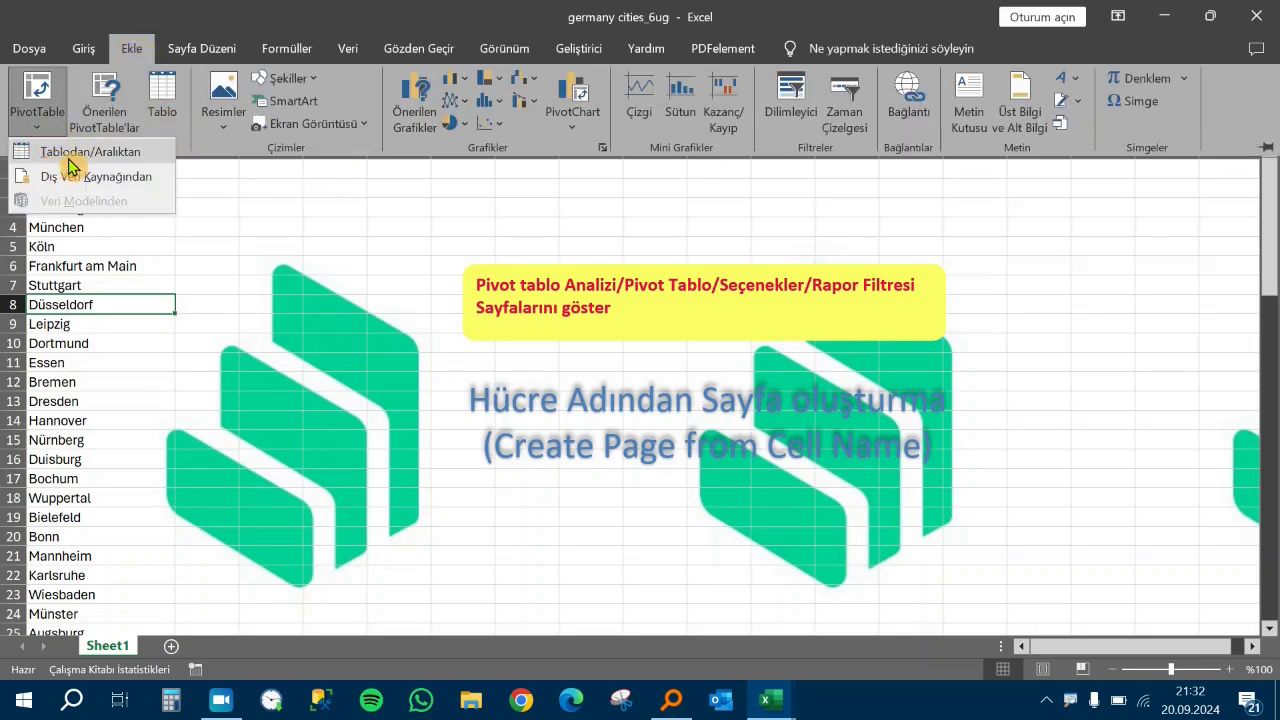
{"action": "left_click", "coordinate": [76, 168]}
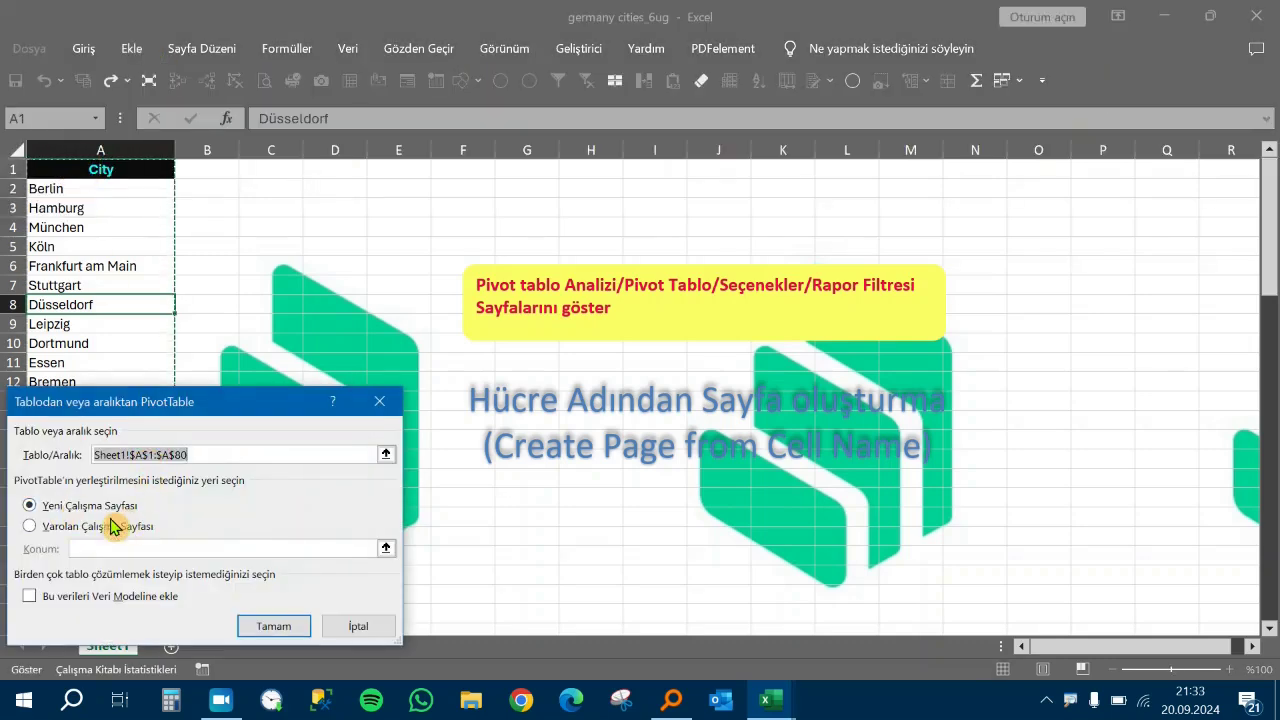
{"action": "left_click", "coordinate": [265, 632]}
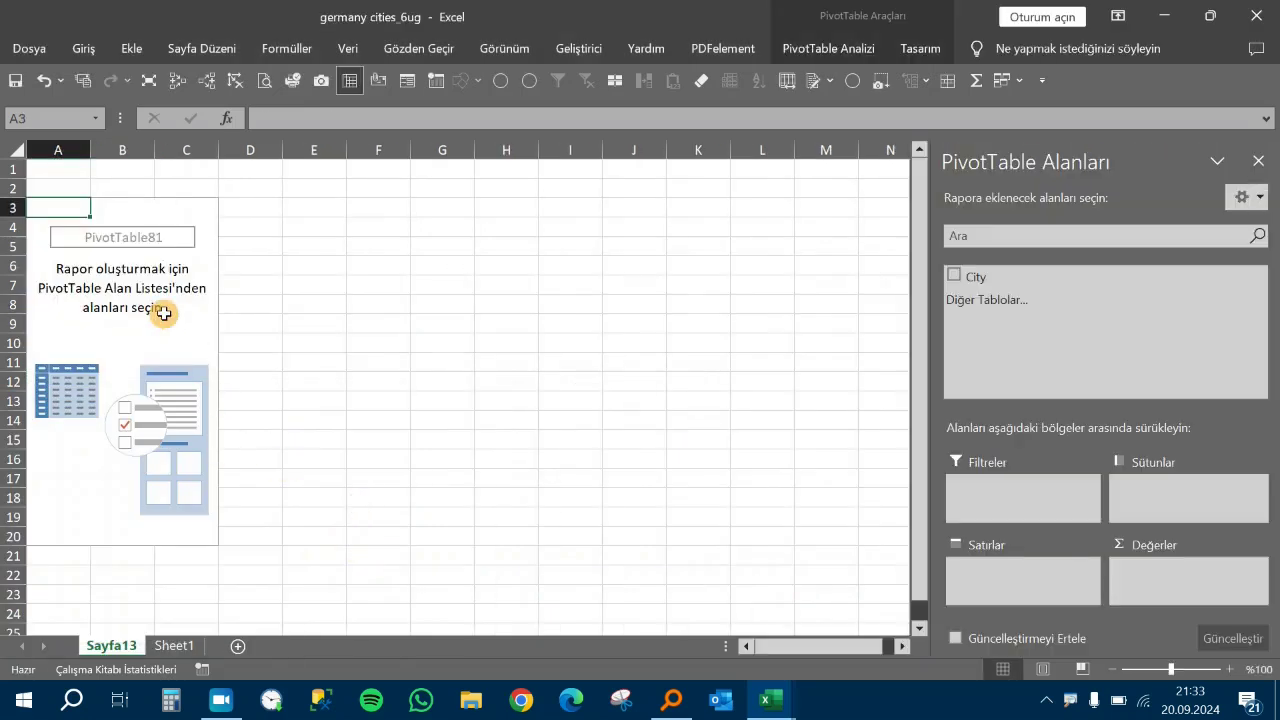
- Add the City field and move it into the report Filters area
{"action": "left_click", "coordinate": [164, 313]}
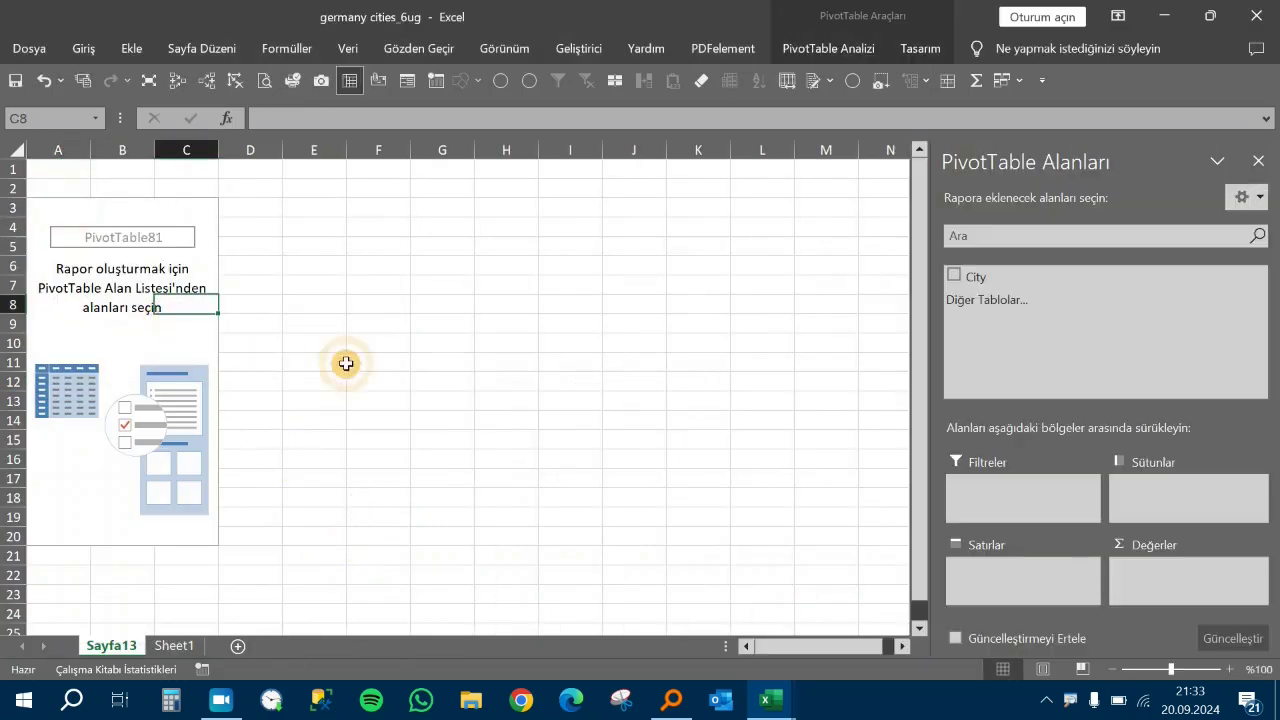
{"action": "left_click", "coordinate": [954, 277]}
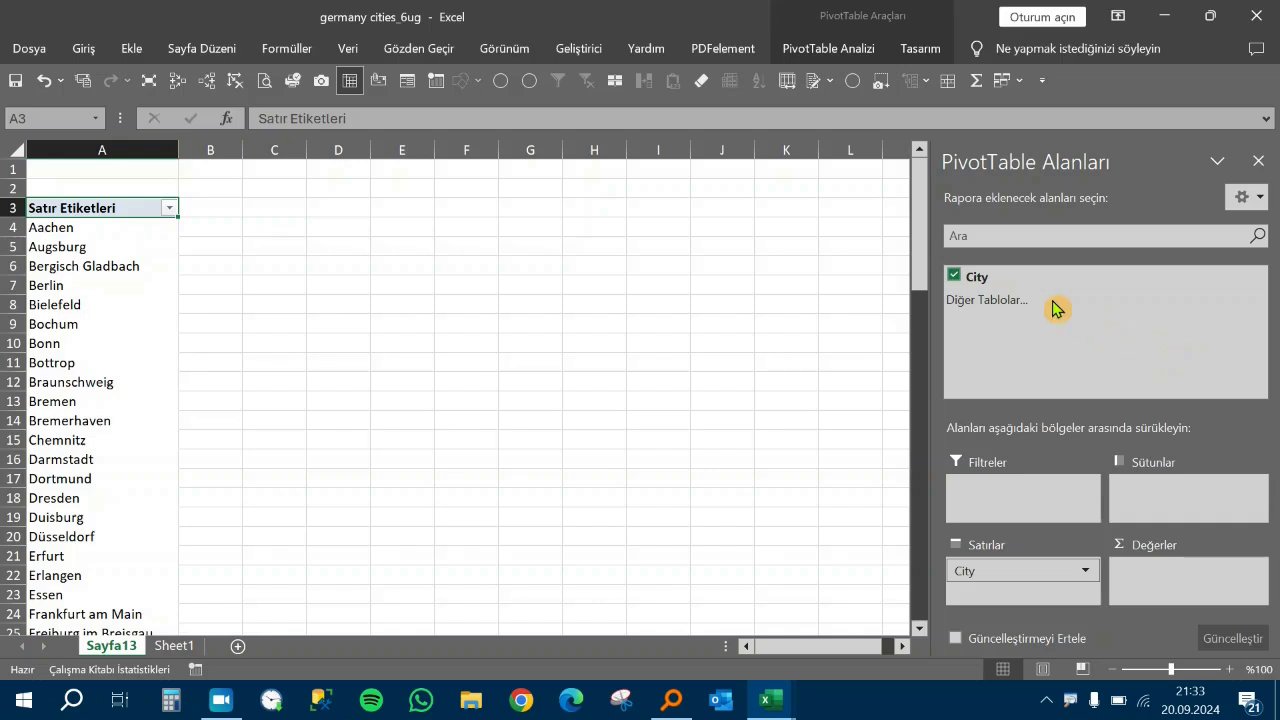
{"action": "left_click_drag", "start_coordinate": [977, 277], "coordinate": [1000, 493]}
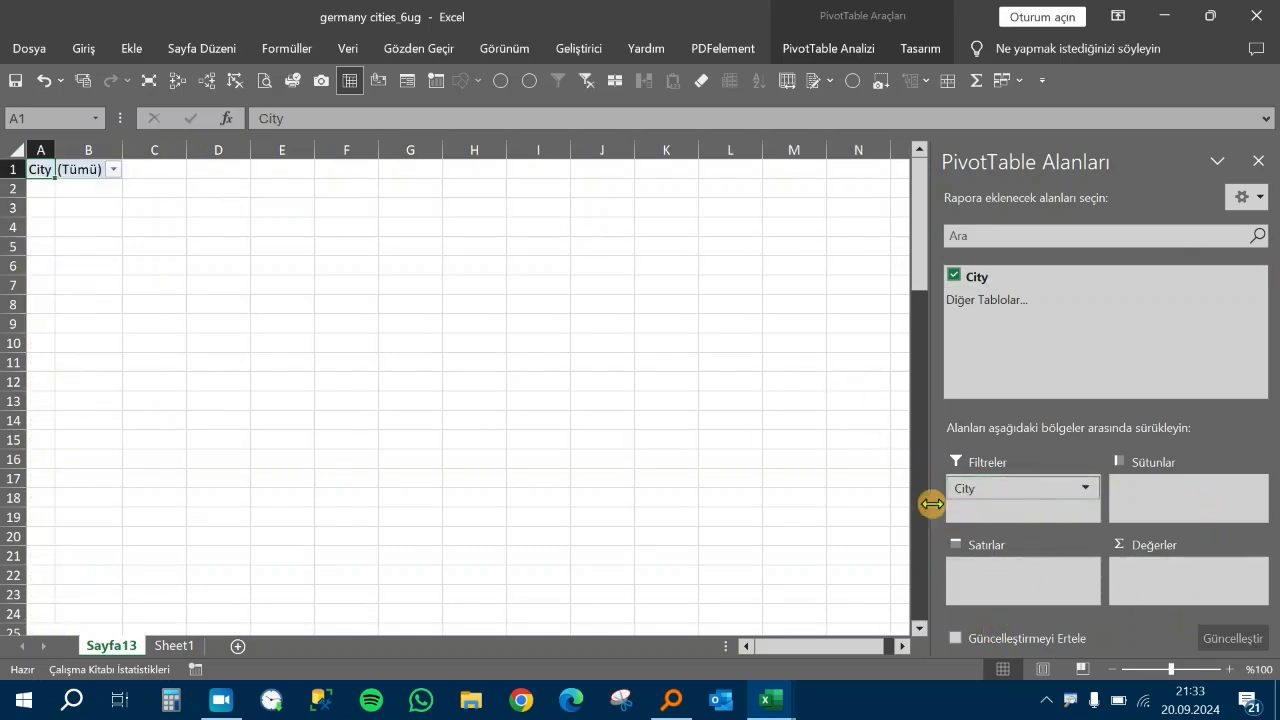
- Show Report Filter Pages for City, creating sheets like Aachen, Augsburg and Berlin
{"action": "left_click", "coordinate": [838, 52]}
{"action": "left_click", "coordinate": [36, 125]}
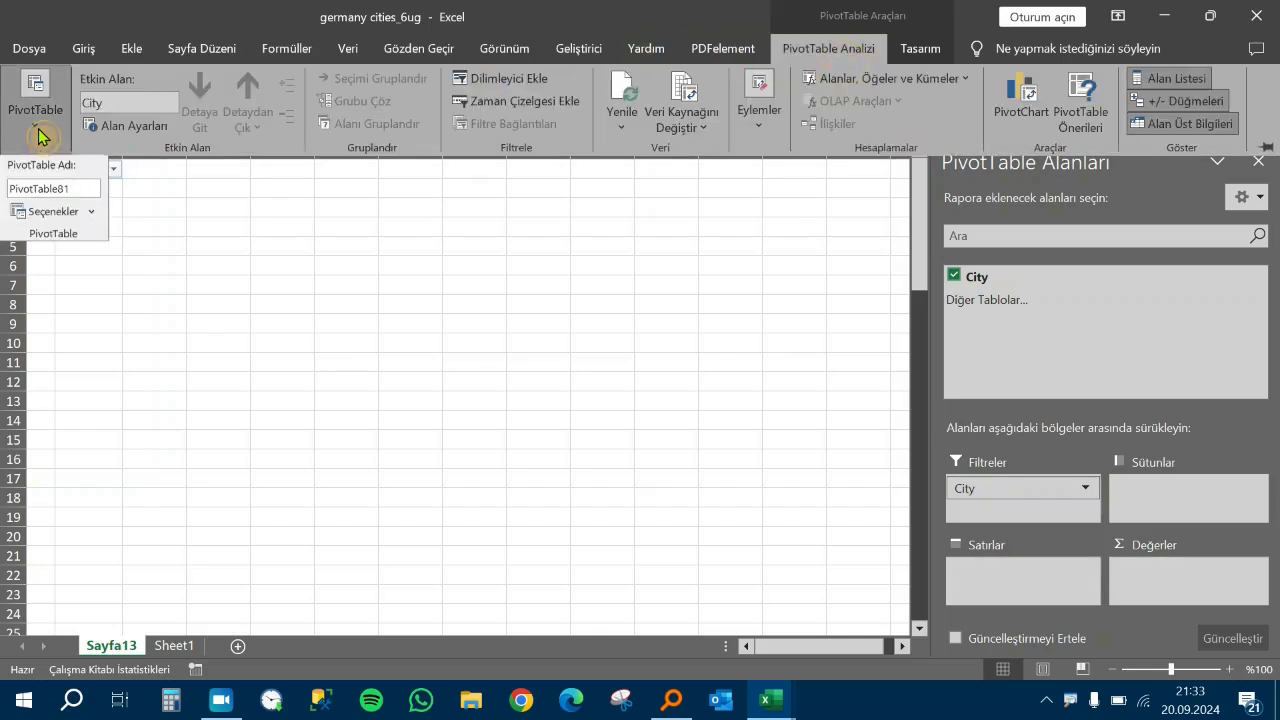
{"action": "left_click", "coordinate": [88, 216]}
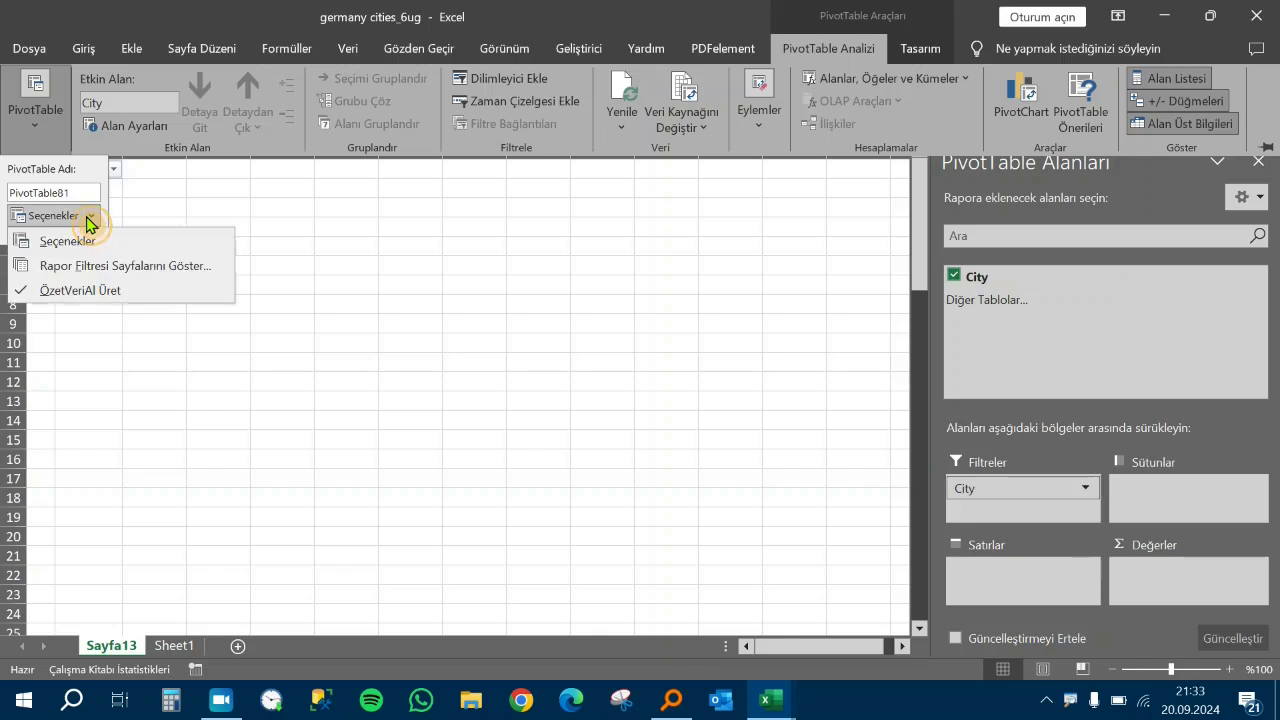
{"action": "left_click", "coordinate": [118, 268]}
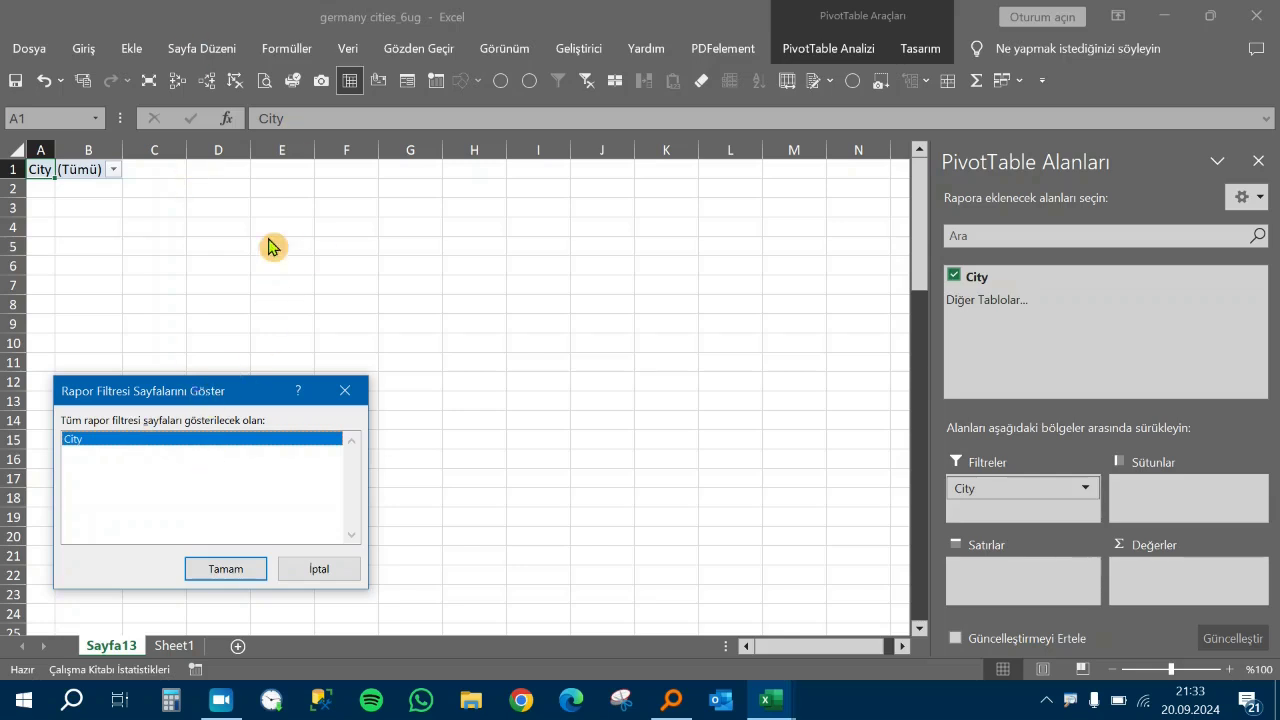
{"action": "left_click", "coordinate": [245, 570]}
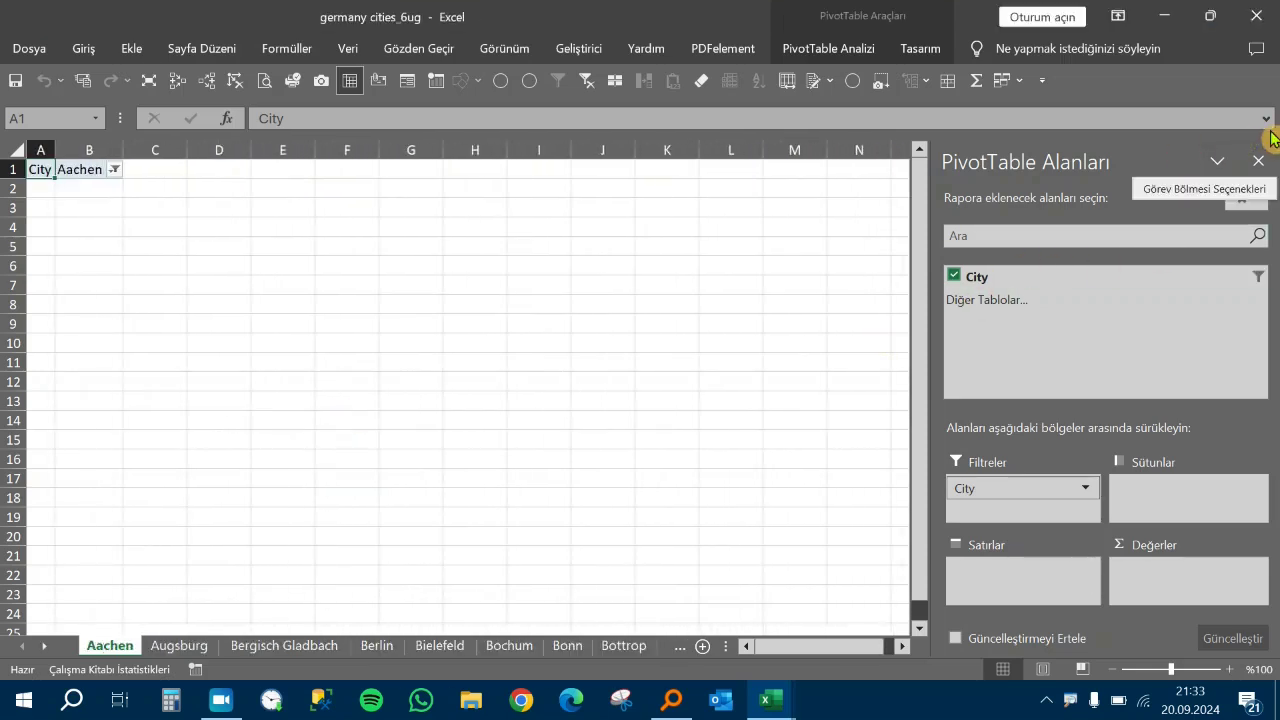
- Close the field list and check the Augsburg, Bergisch Gladbach, Berlin and Bielefeld sheets
{"action": "left_click", "coordinate": [1258, 161]}
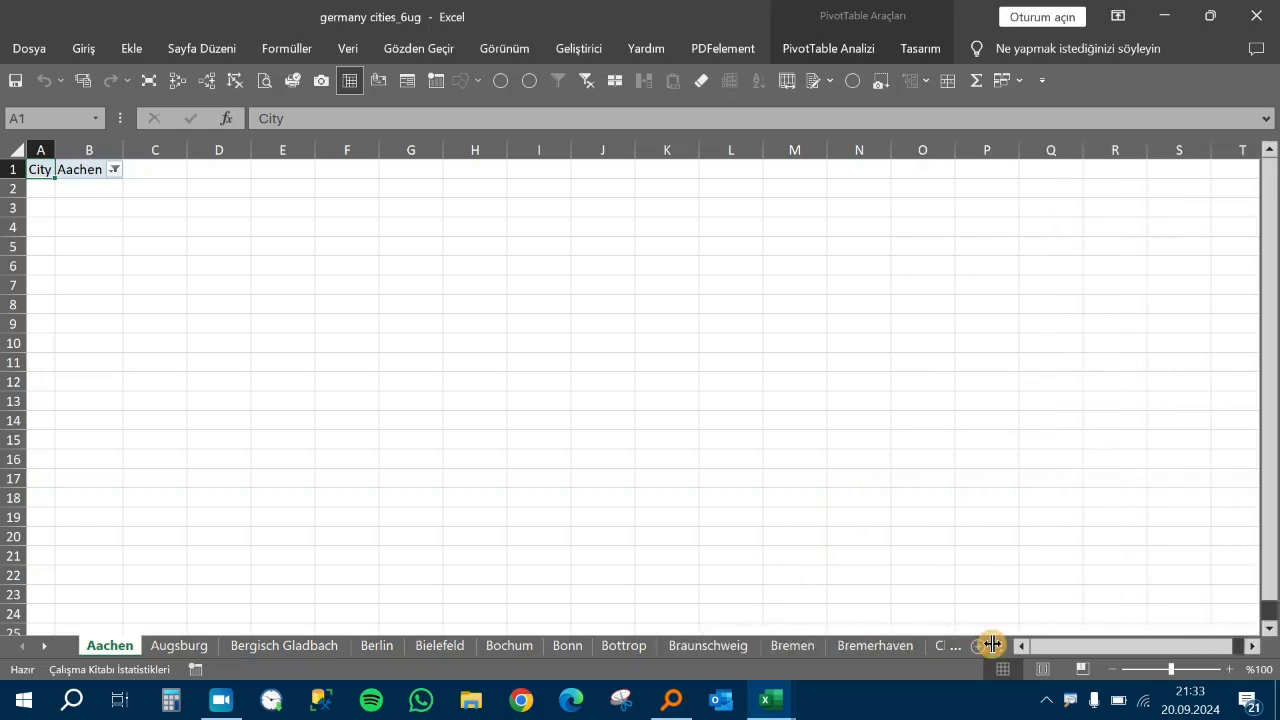
{"action": "left_click_drag", "start_coordinate": [1002, 642], "coordinate": [1160, 652]}
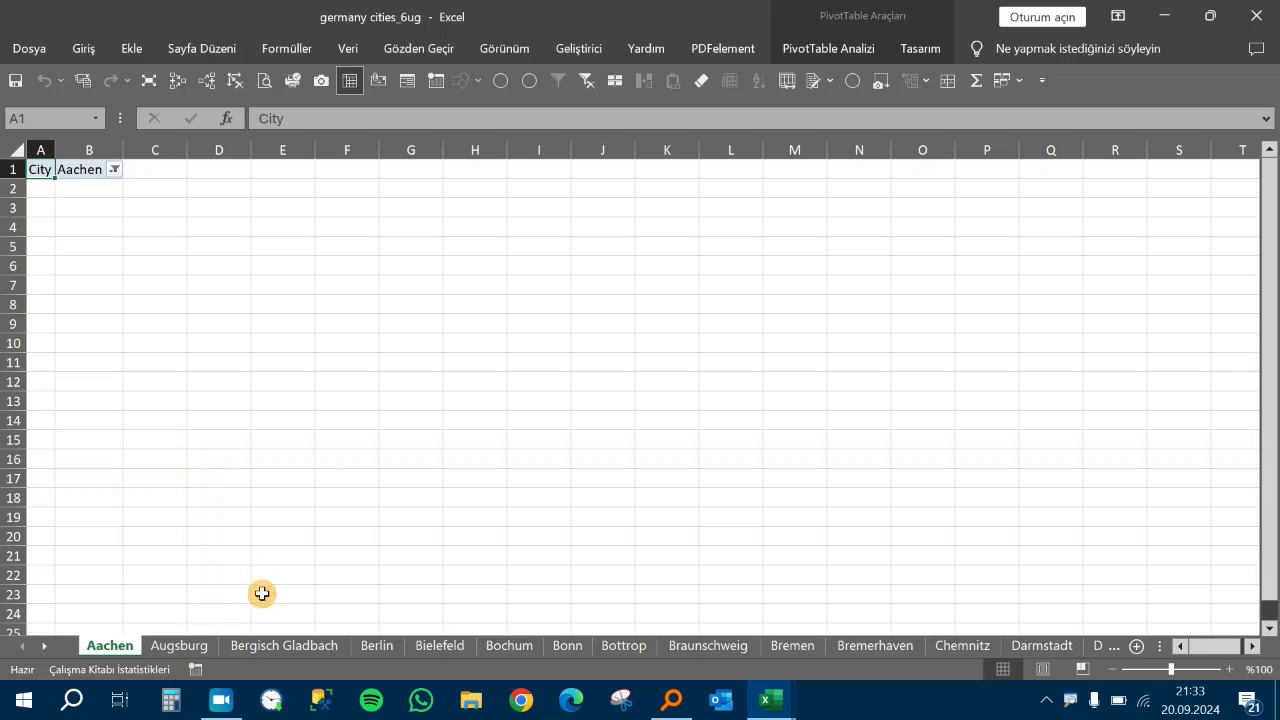
{"action": "left_click", "coordinate": [178, 646]}
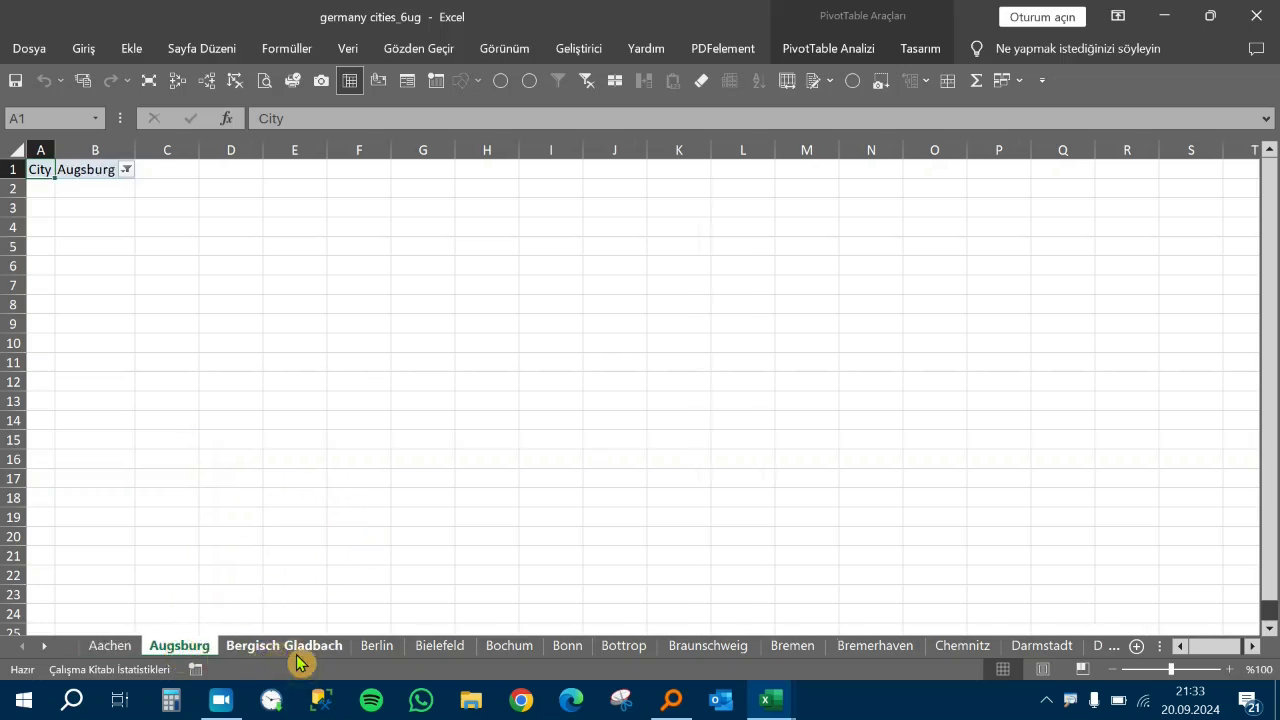
{"action": "left_click", "coordinate": [298, 648]}
{"action": "left_click", "coordinate": [378, 648]}
{"action": "left_click", "coordinate": [440, 648]}
- Check the Bochum, Bottrop, Braunschweig, Bremen, Chemnitz and Bremerhaven sheets
{"action": "left_click", "coordinate": [509, 648]}
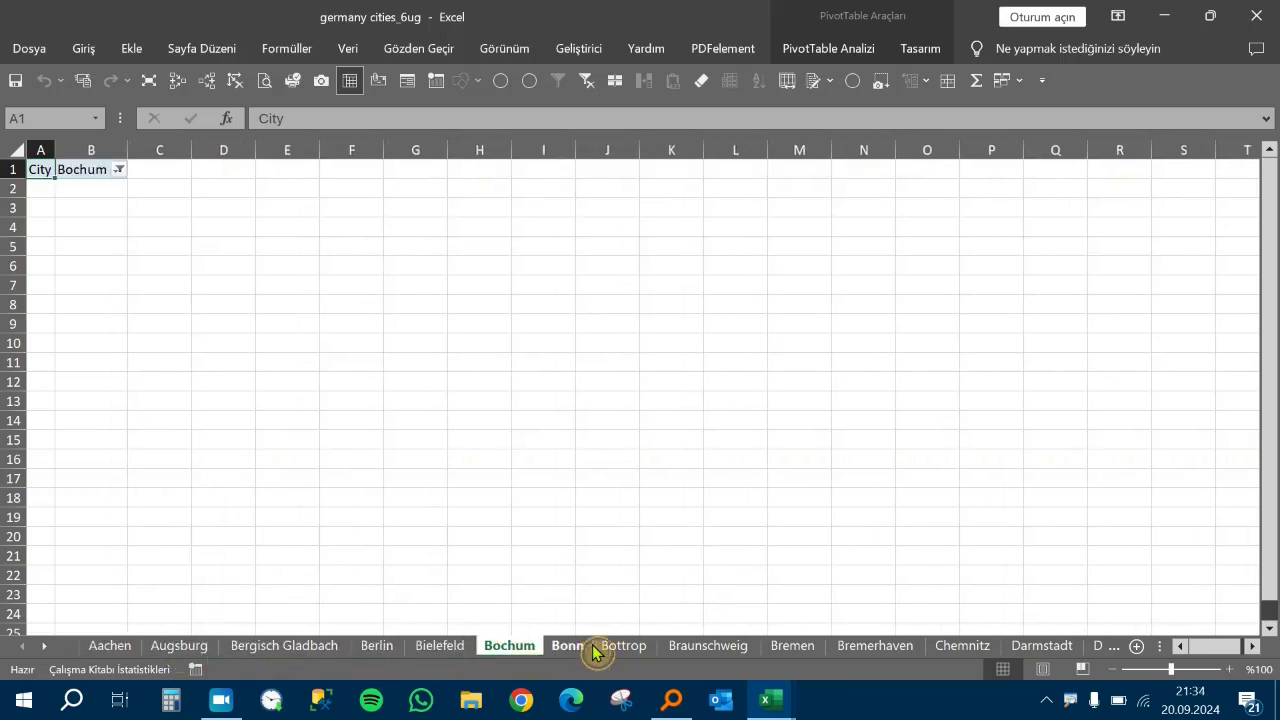
{"action": "left_click", "coordinate": [624, 648]}
{"action": "left_click", "coordinate": [708, 648]}
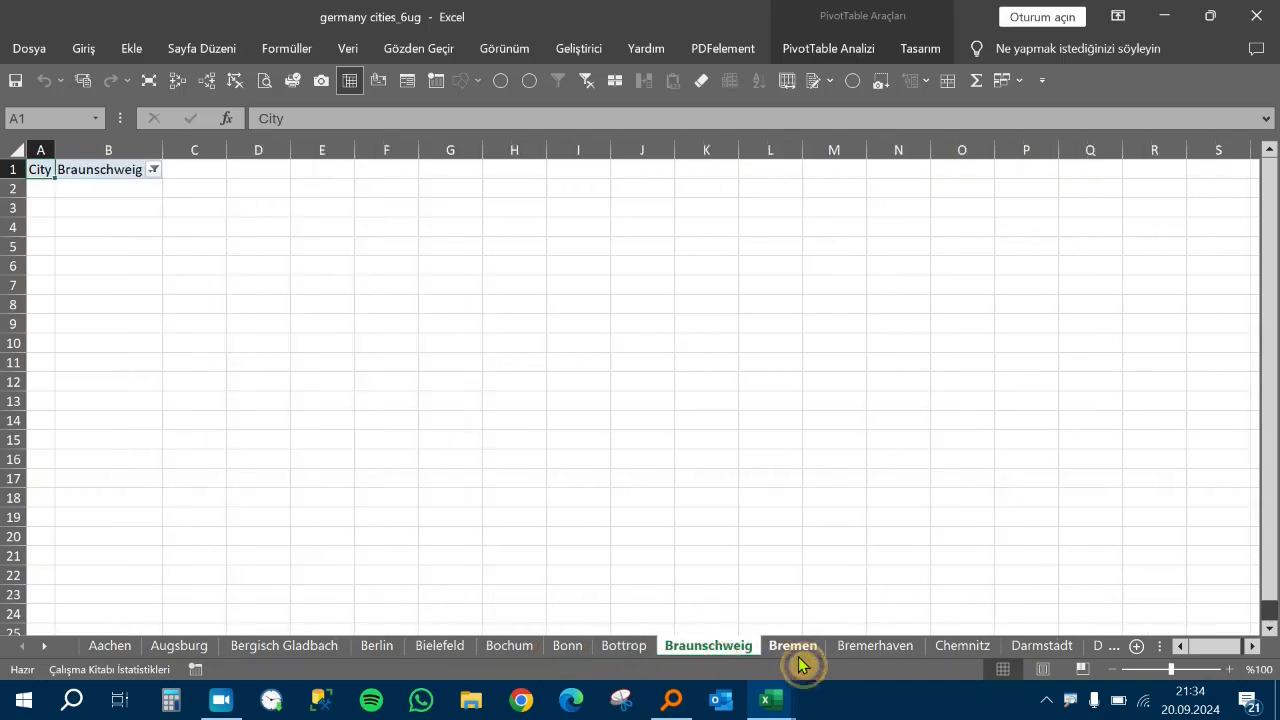
{"action": "left_click", "coordinate": [797, 648]}
{"action": "left_click", "coordinate": [962, 647]}
{"action": "left_click", "coordinate": [878, 647]}
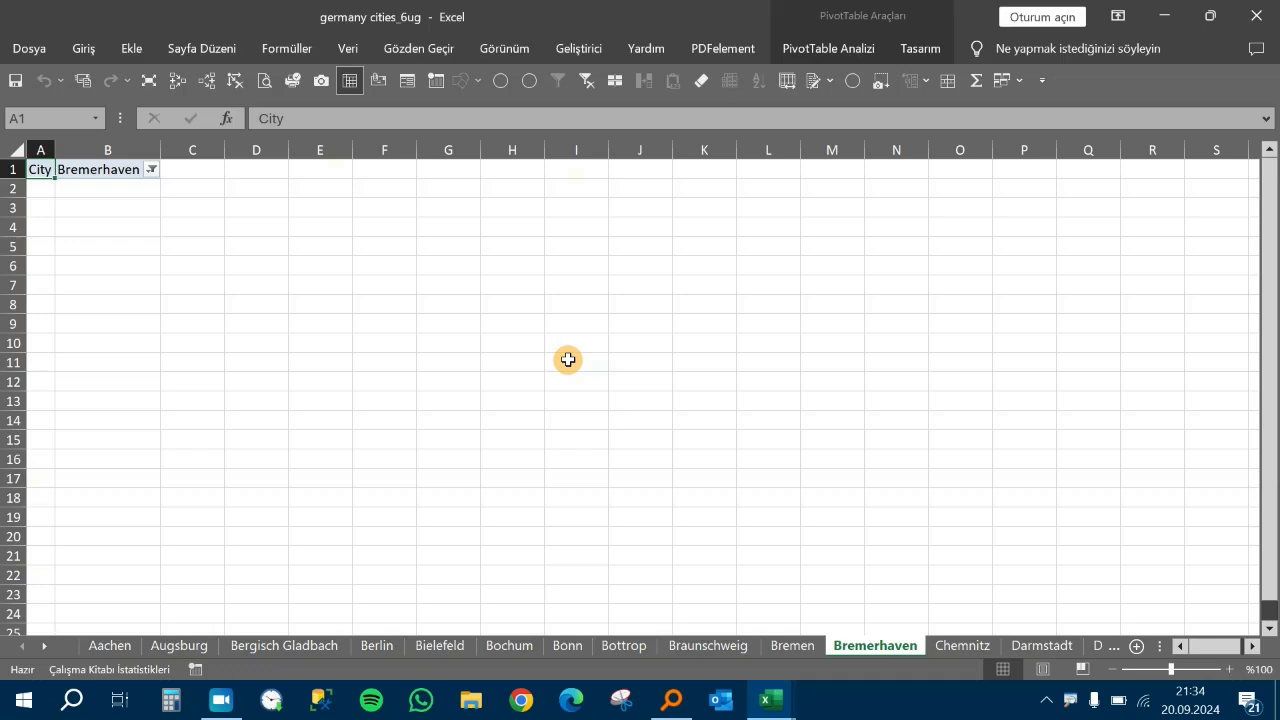
{"action": "left_click", "coordinate": [518, 340]}
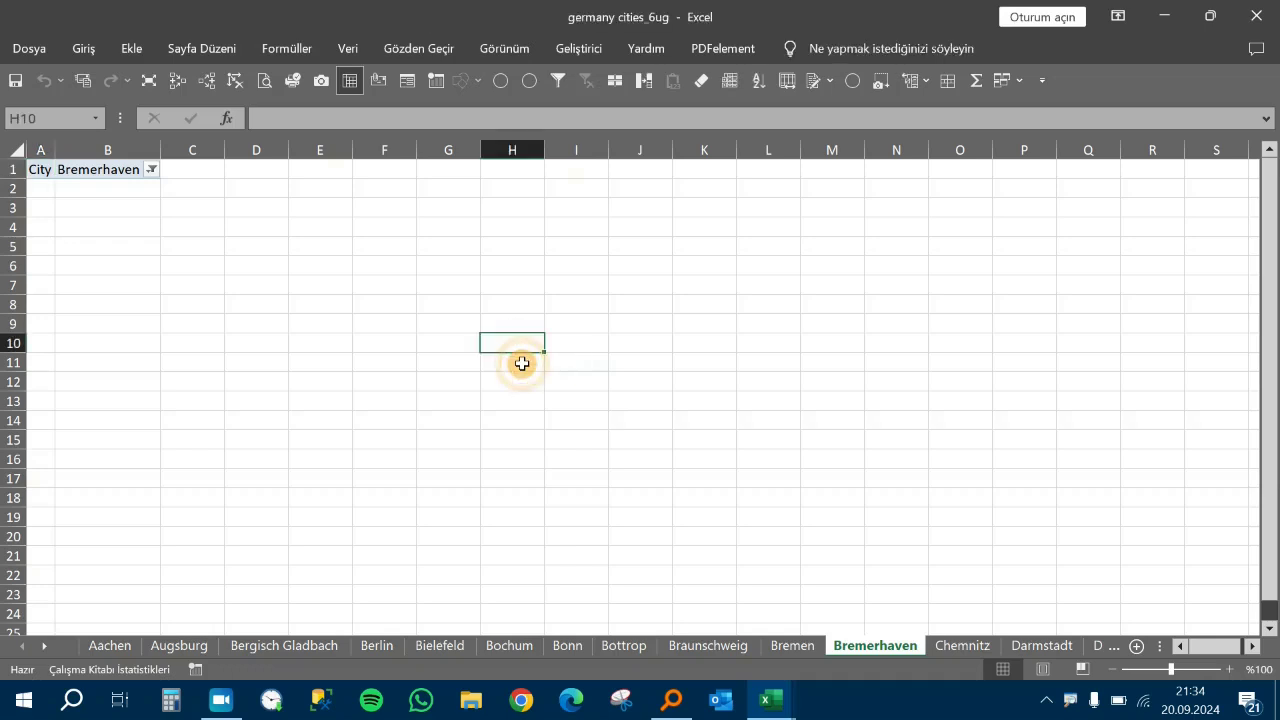
{"action": "left_click", "coordinate": [410, 440]}
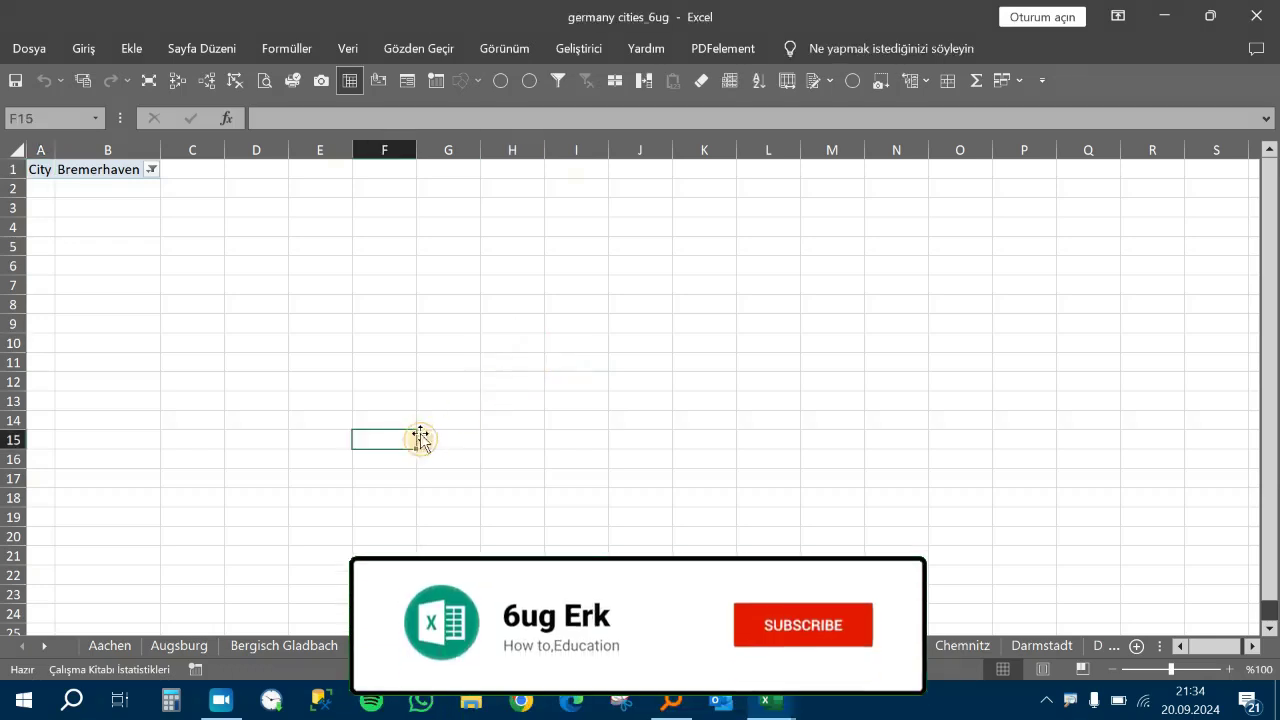
{"action": "left_click", "coordinate": [466, 426]}
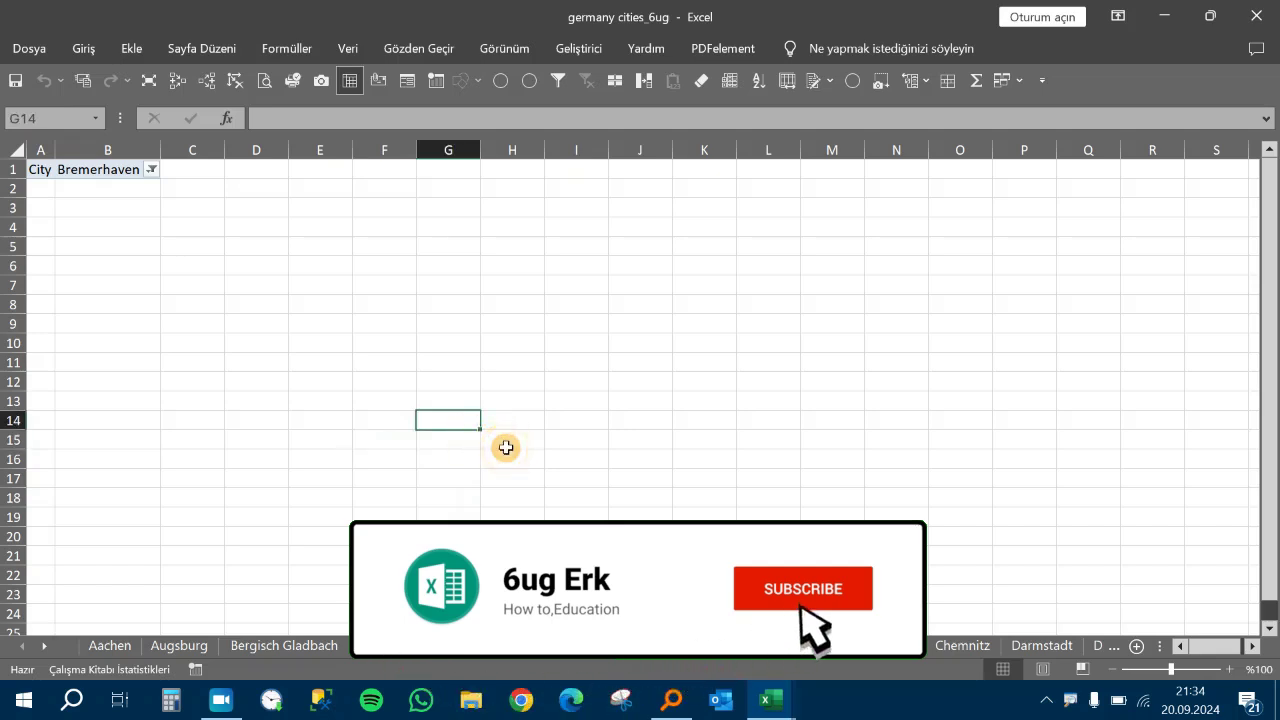
{"action": "left_click", "coordinate": [508, 445]}
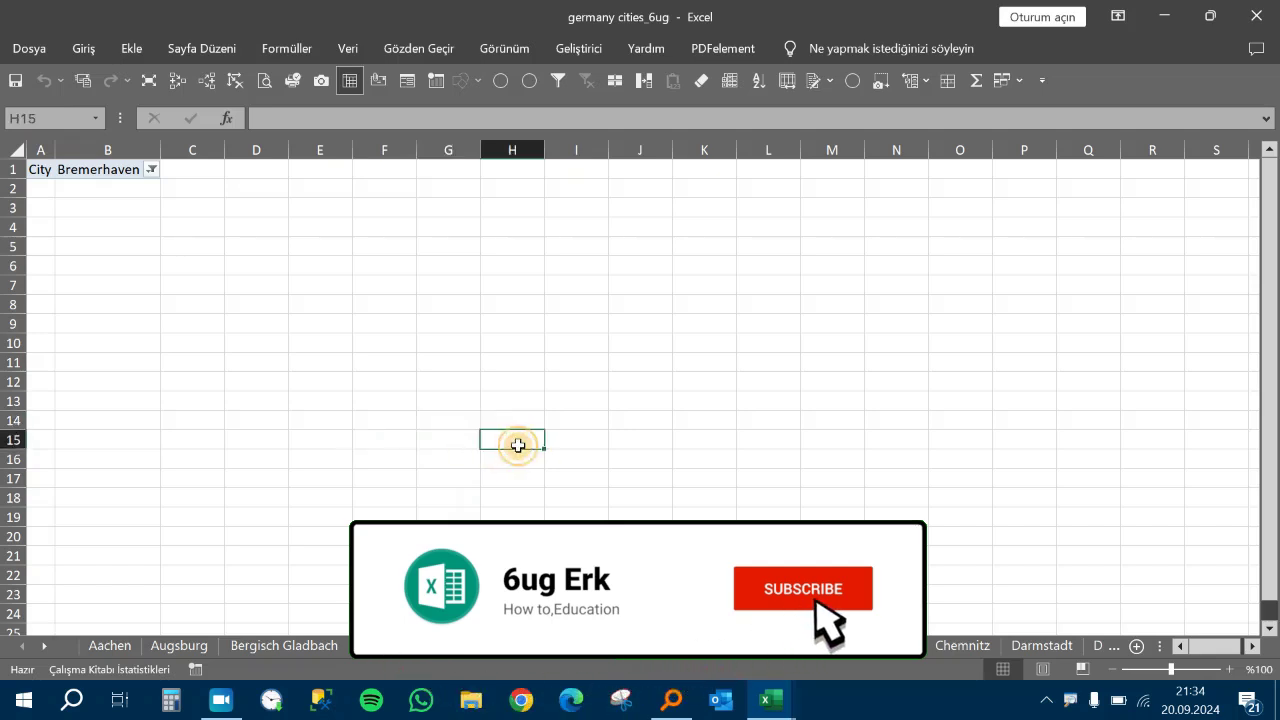
{"action": "left_click", "coordinate": [580, 442]}
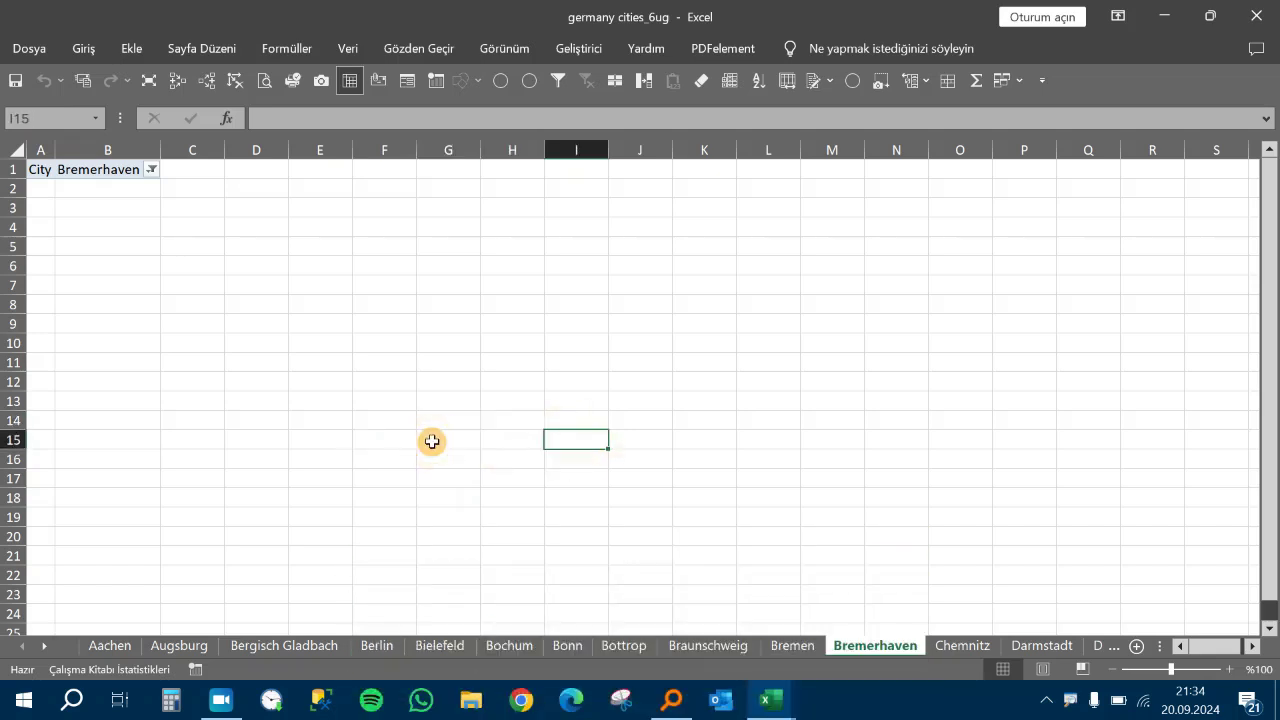
{"action": "left_click", "coordinate": [430, 441]}
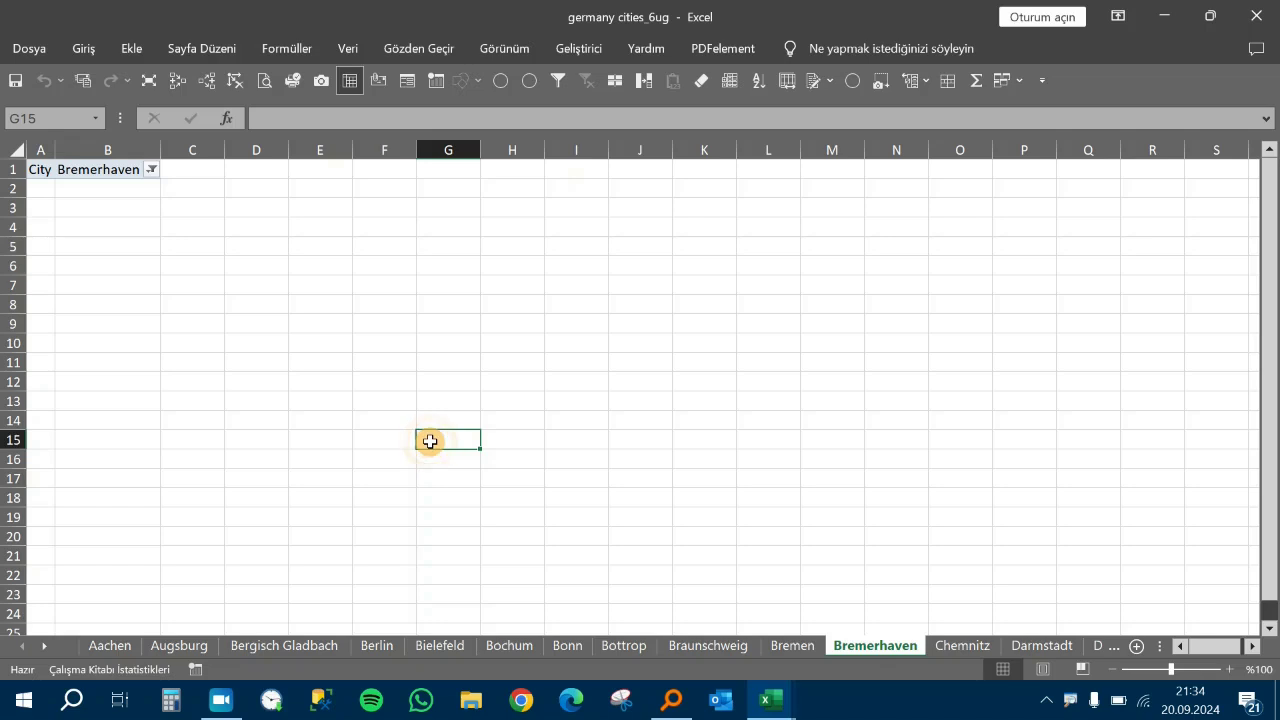
{"action": "left_click", "coordinate": [535, 442]}
{"action": "left_click", "coordinate": [571, 440]}
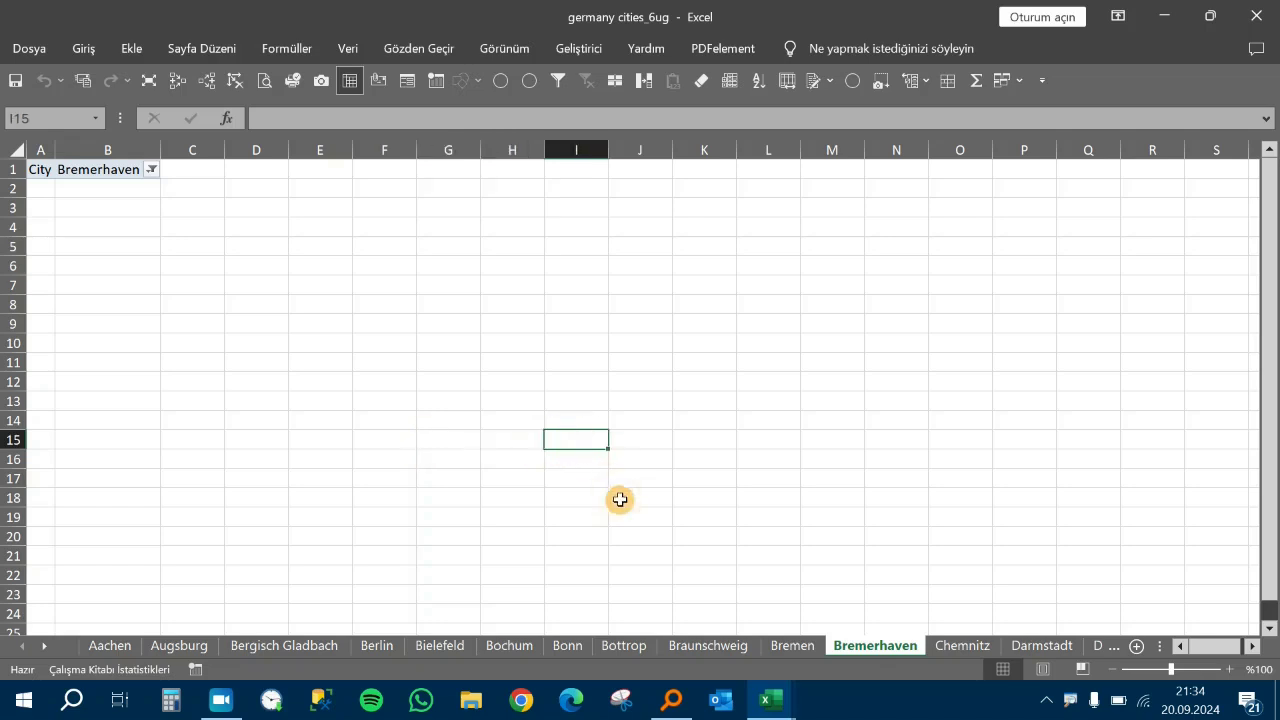
{"action": "left_click", "coordinate": [766, 703]}
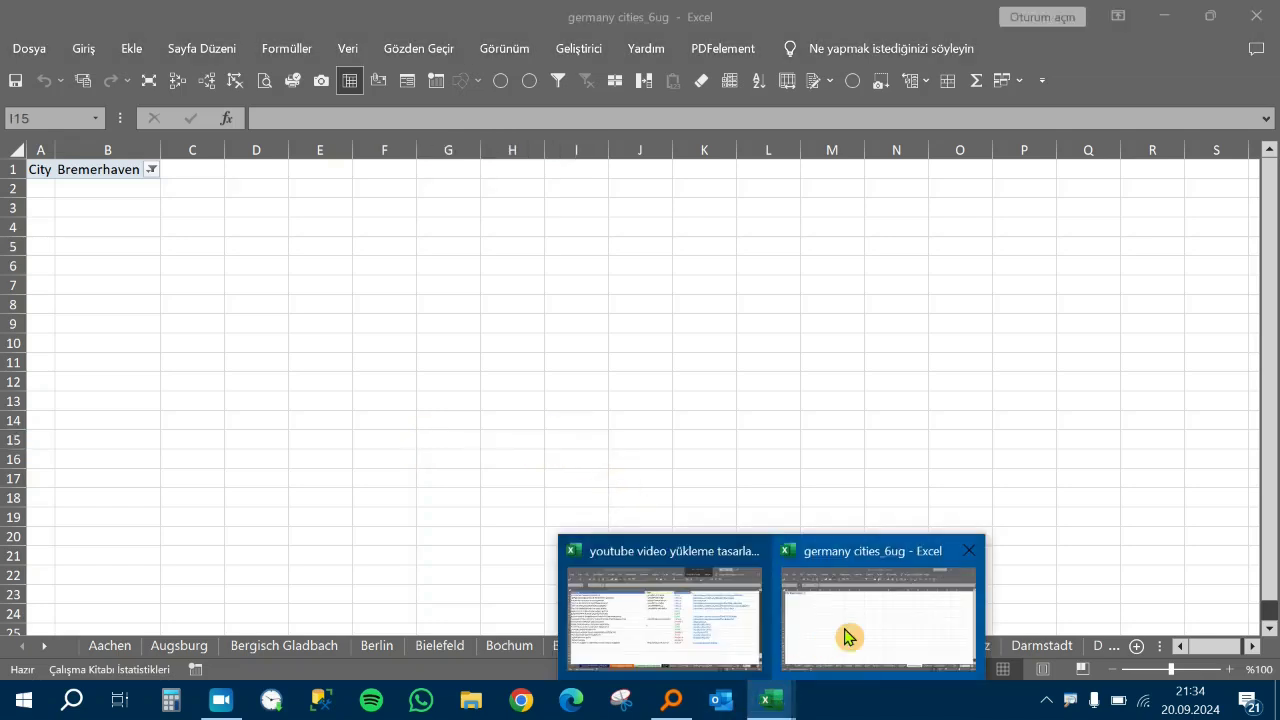
{"action": "left_click", "coordinate": [846, 636]}
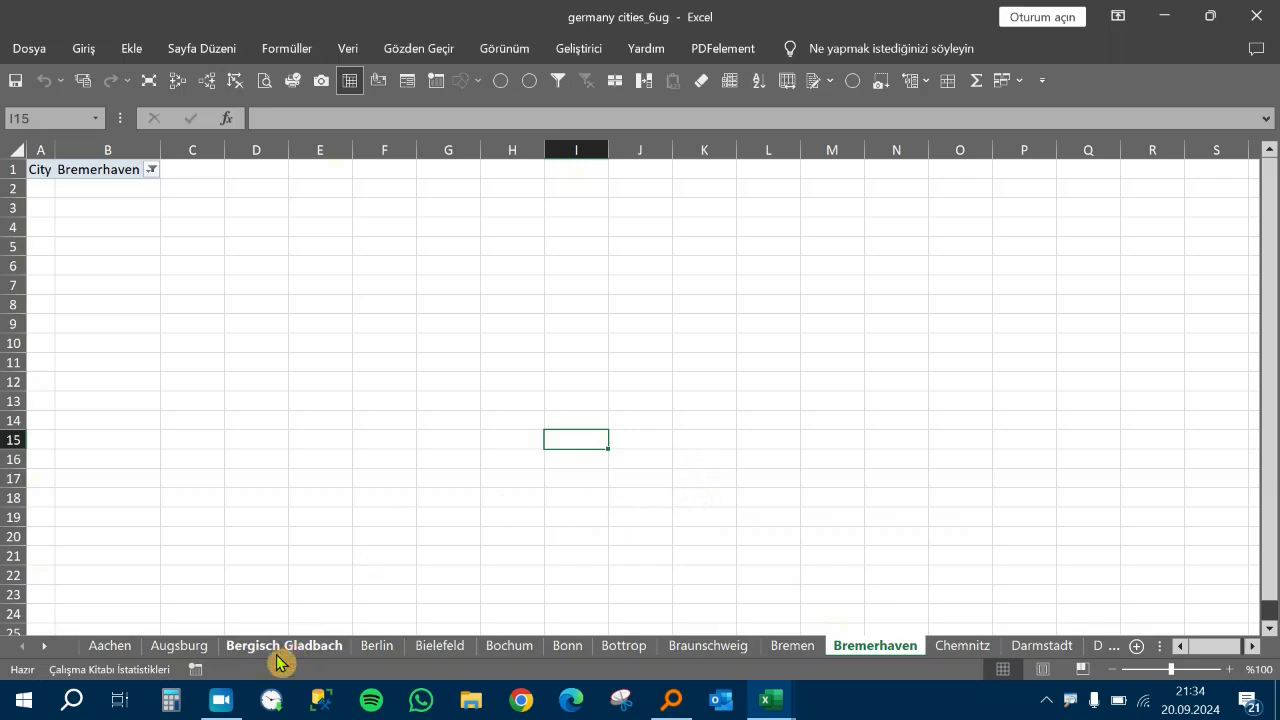